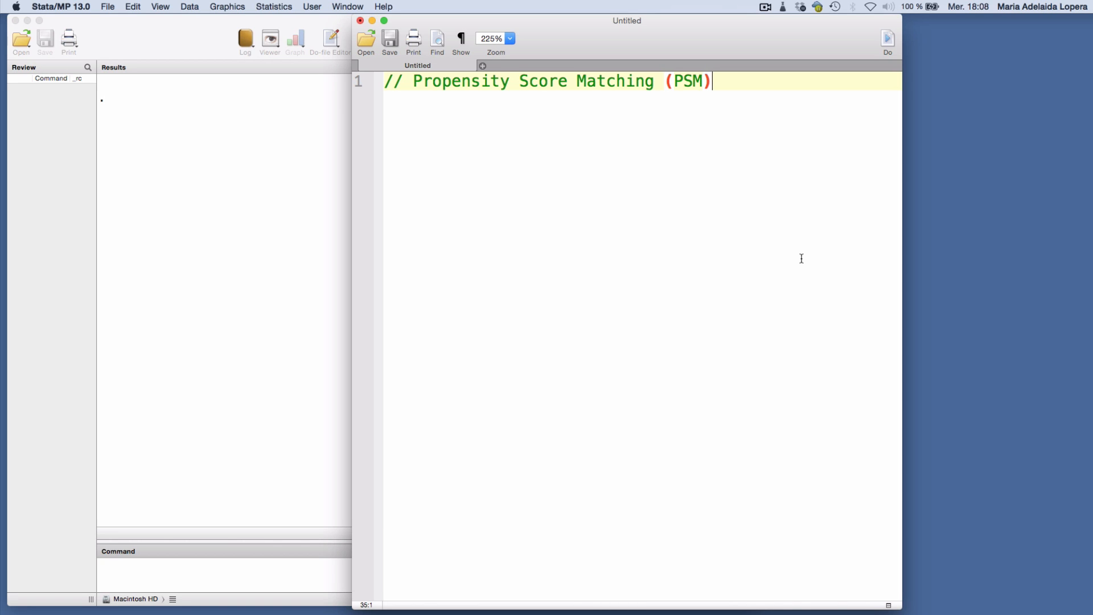
Below the title comment in the do-file, add the lines "clear all" and "global drive"
{"action": "key", "text": "Return"}
{"action": "type", "text": "clear all"}
{"action": "key", "text": "Return"}
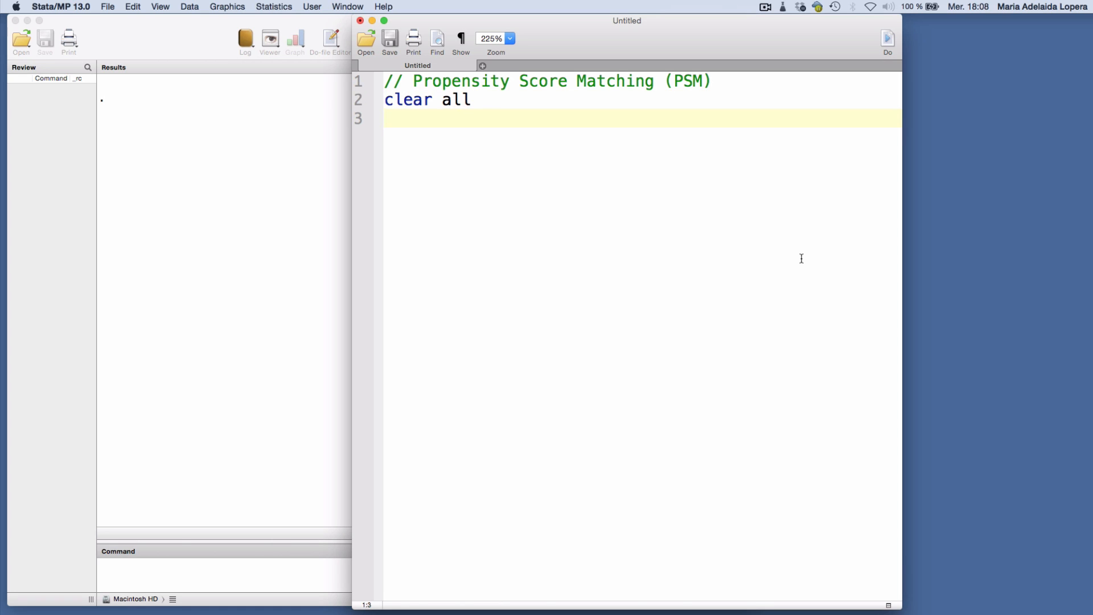
{"action": "type", "text": "global dri"}
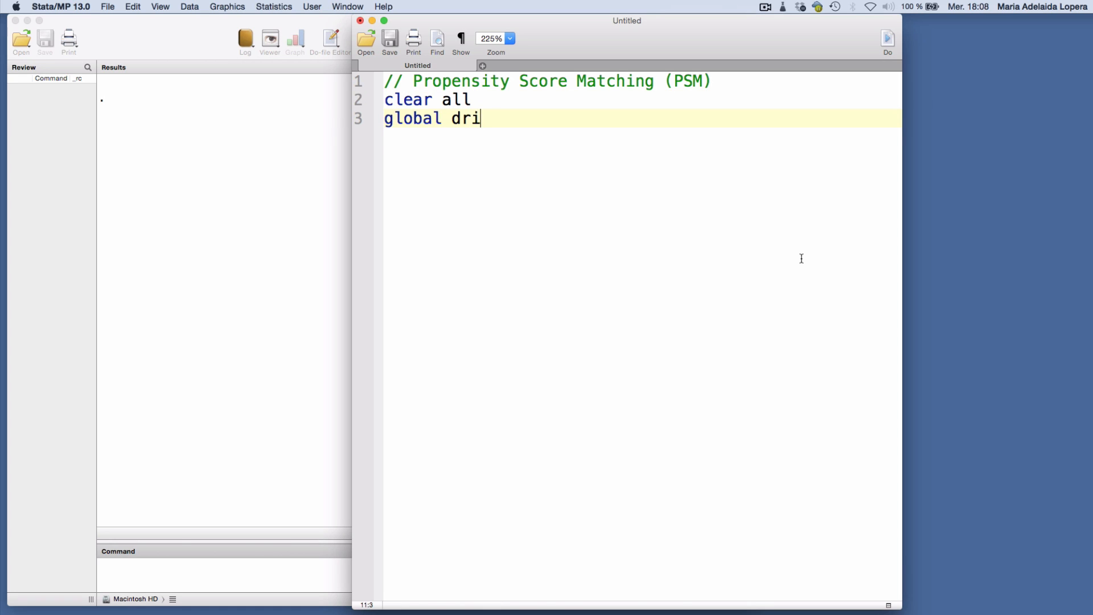
{"action": "type", "text": "ve"}
{"action": "key", "text": "Return"}
Write the command "import delimited ${drive}" on line 4 of the do-file
{"action": "type", "text": "impo"}
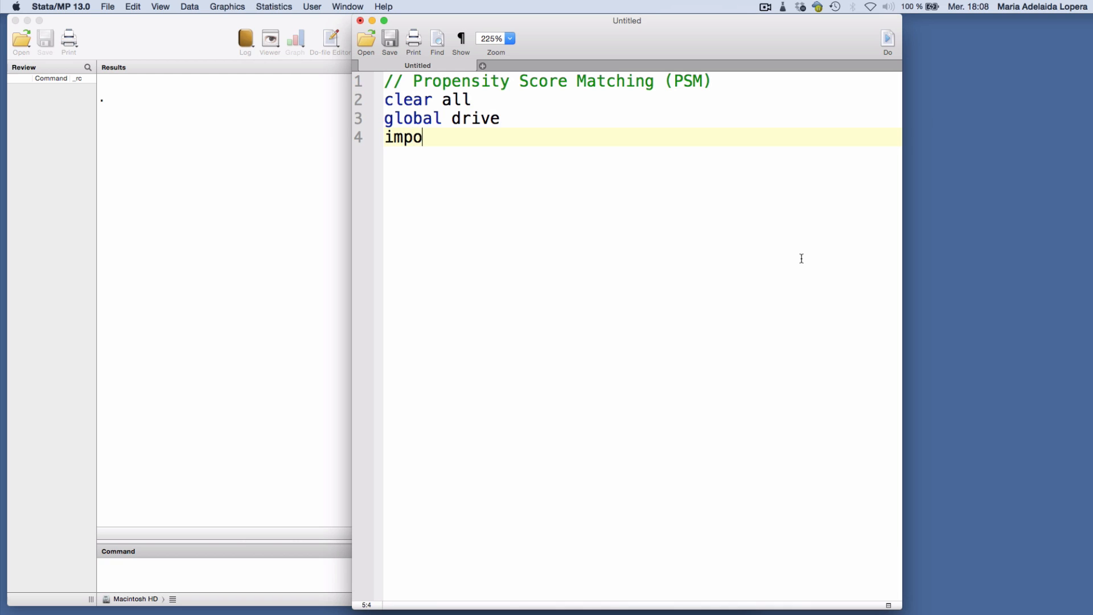
{"action": "type", "text": "rt delimite"}
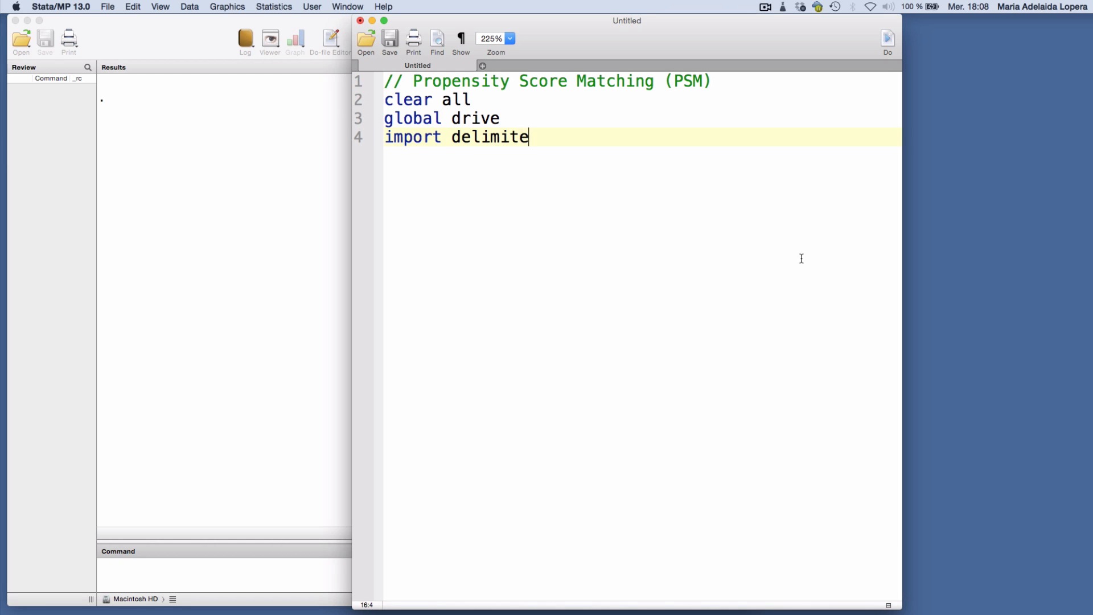
{"action": "type", "text": "d ${drive}"}
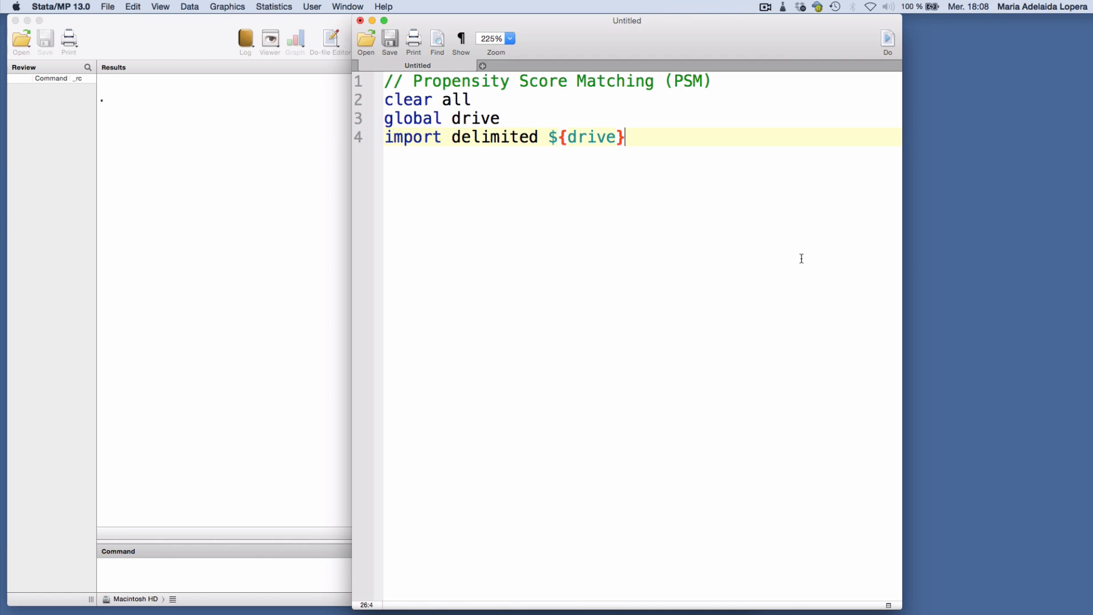
Import nswpsid.txt from the Data folder as delimited text data with the default settings
{"action": "left_click", "coordinate": [108, 6]}
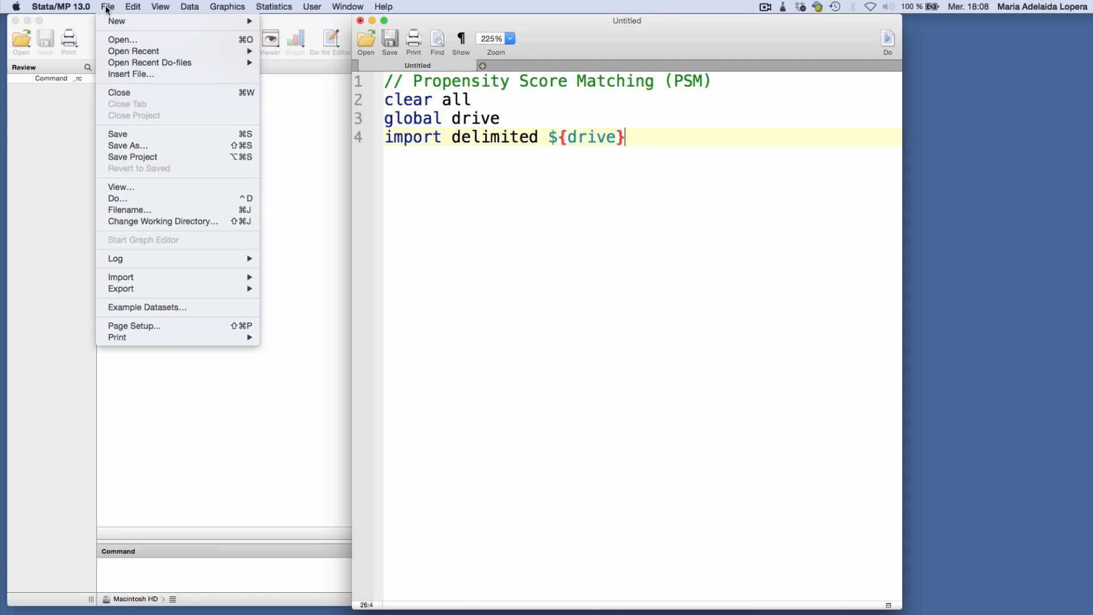
{"action": "mouse_move", "coordinate": [195, 277]}
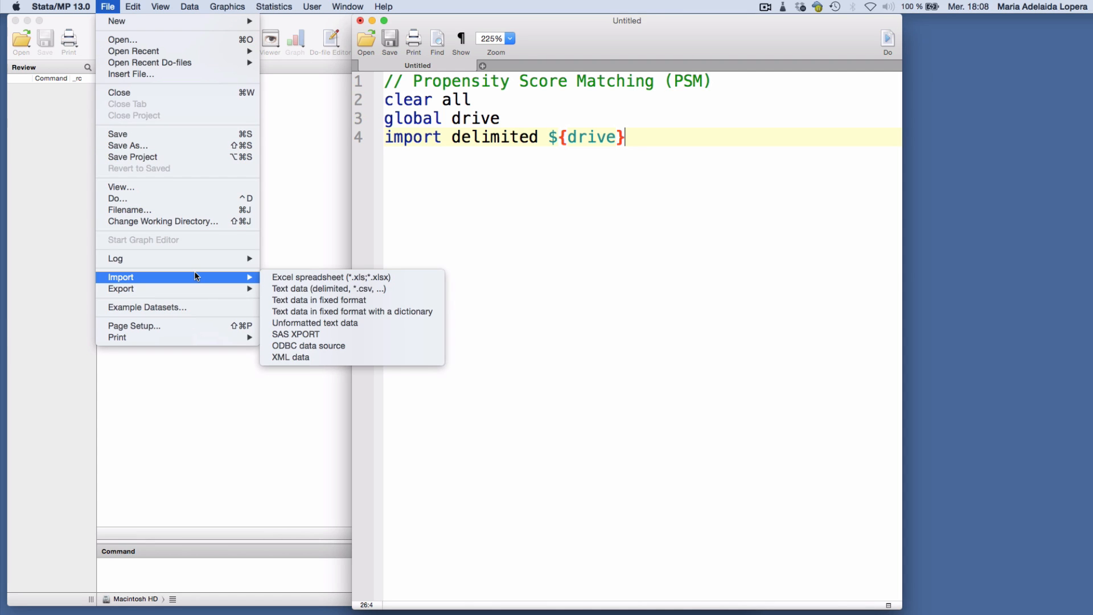
{"action": "left_click", "coordinate": [290, 290]}
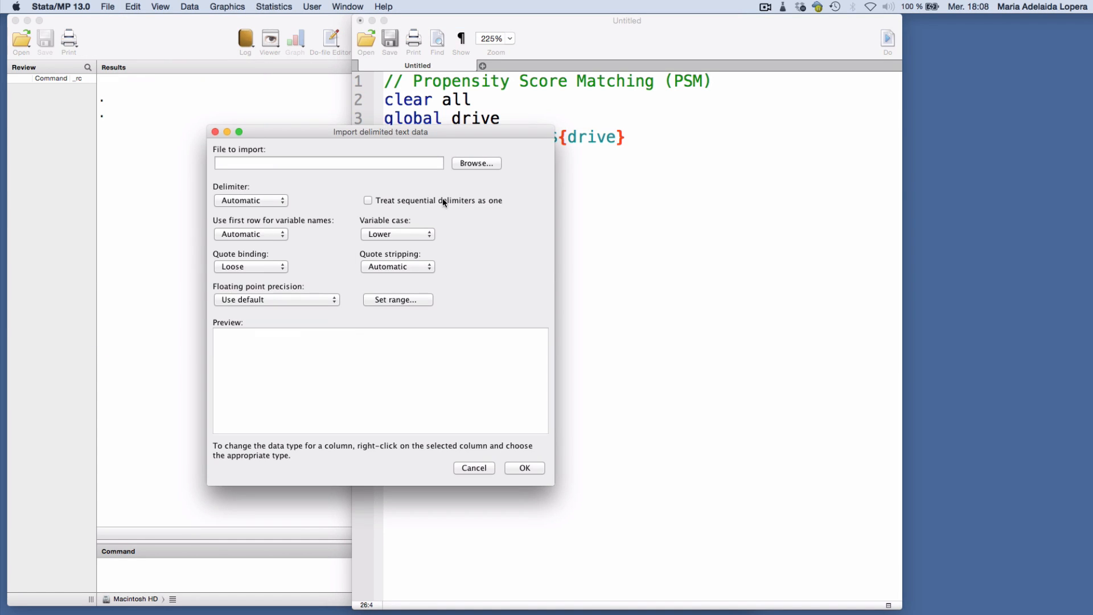
{"action": "left_click", "coordinate": [476, 163]}
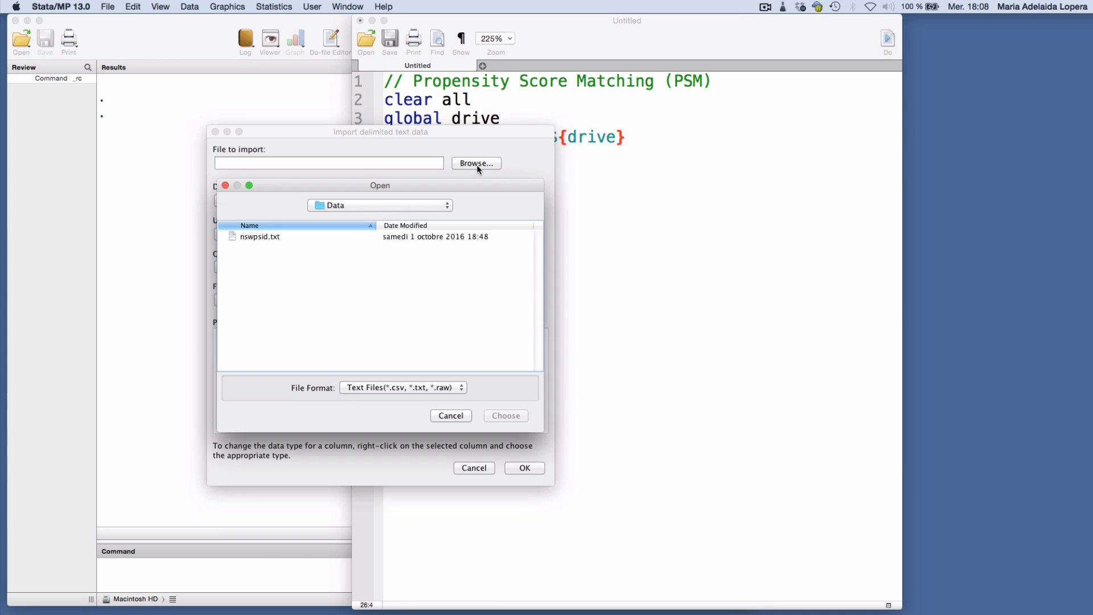
{"action": "left_click", "coordinate": [459, 237]}
{"action": "key", "text": "Return"}
{"action": "key", "text": "Return"}
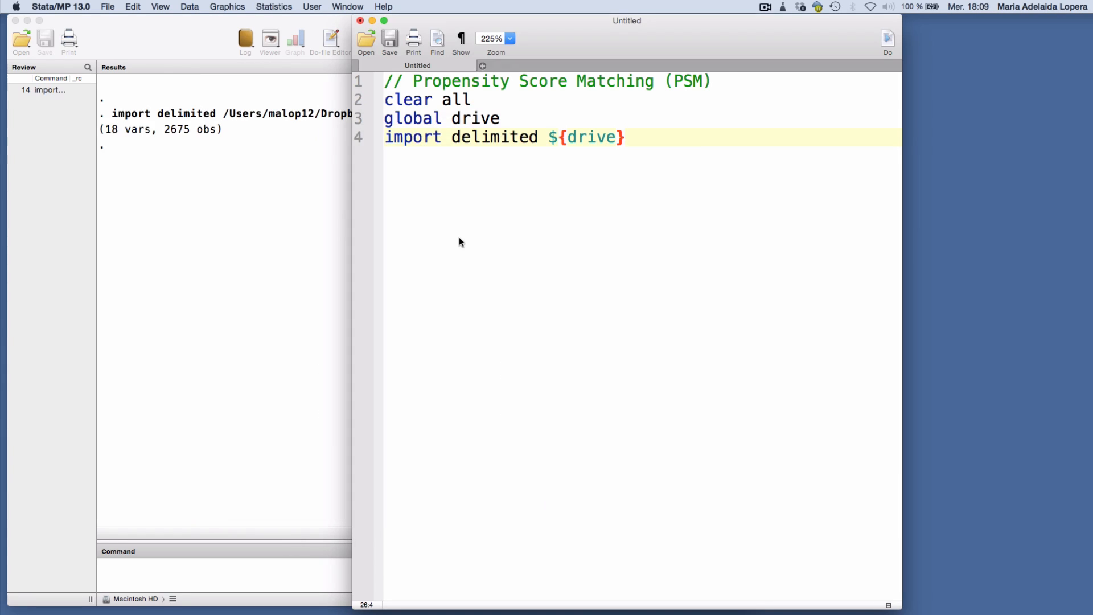
Copy the full nswpsid.txt path from the import command in the results to the end of the do-file's "global drive" line
{"action": "left_click", "coordinate": [301, 228]}
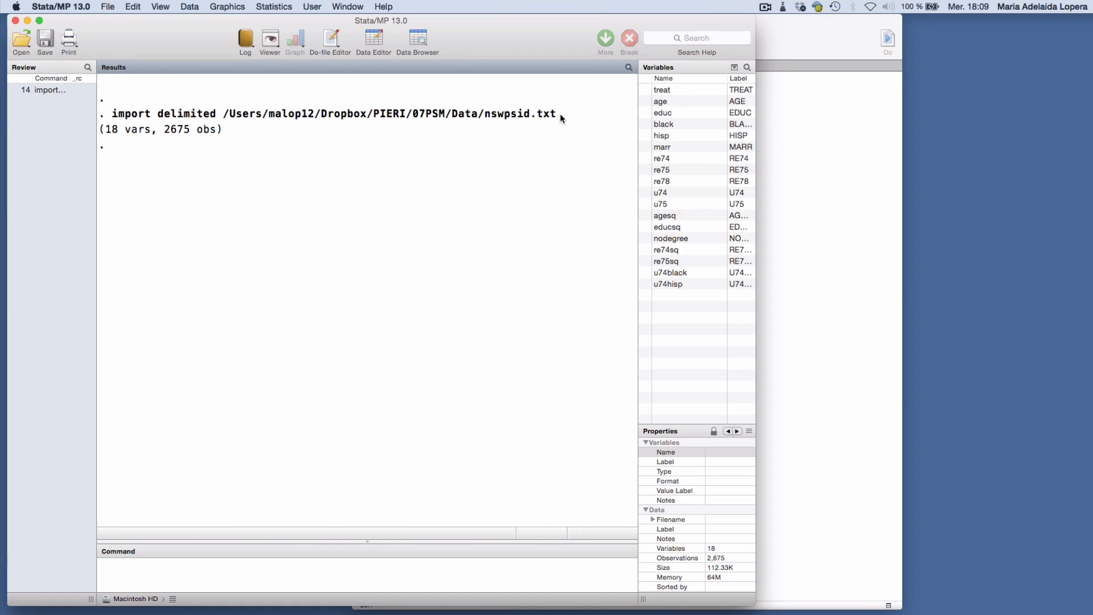
{"action": "left_click_drag", "start_coordinate": [557, 116], "coordinate": [224, 118]}
{"action": "key", "text": "cmd+c"}
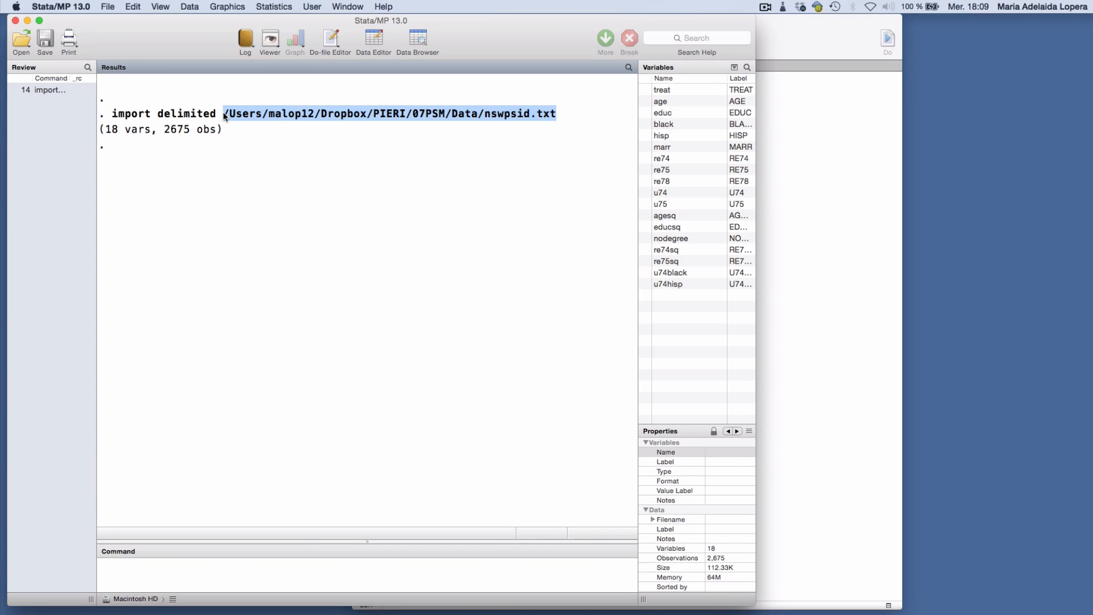
{"action": "left_click", "coordinate": [826, 254]}
{"action": "left_click", "coordinate": [548, 119]}
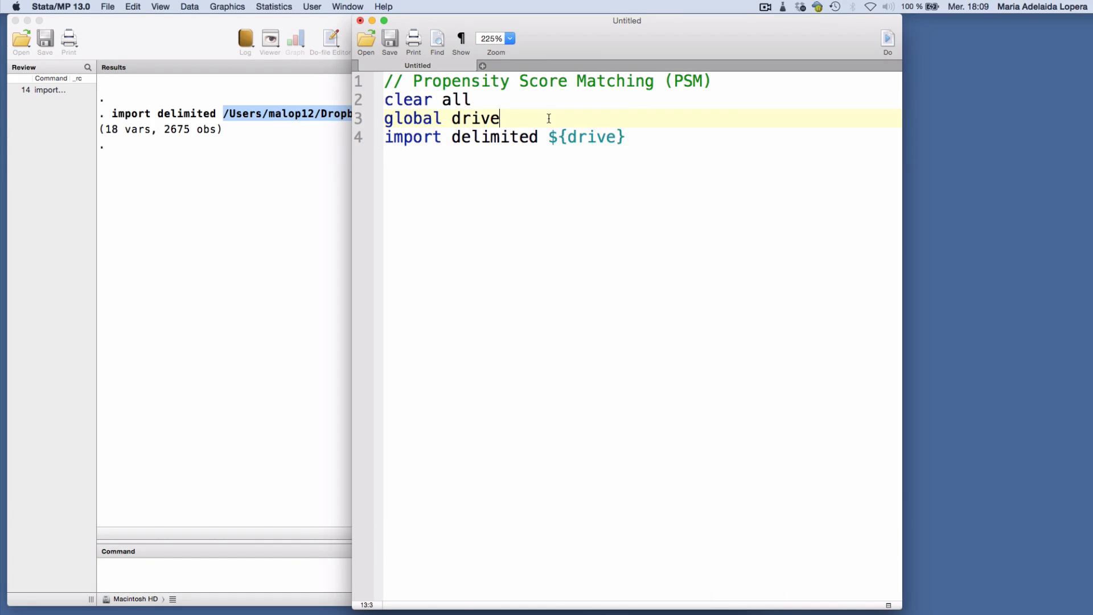
{"action": "key", "text": "cmd+v"}
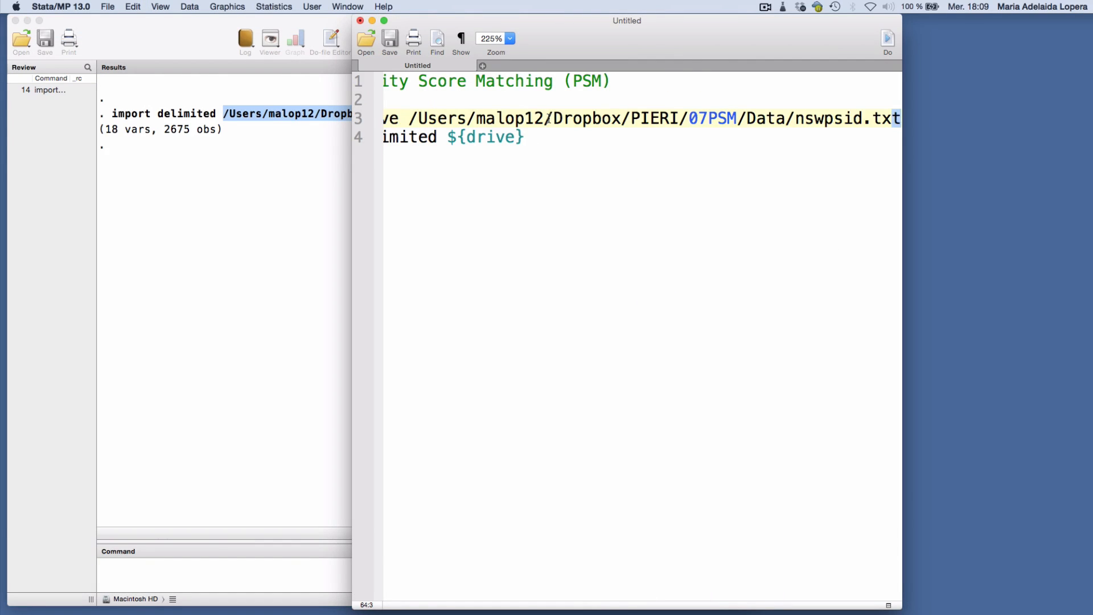
Move the file name nswpsid.txt from the "global drive" line to directly after ${drive} in the import line, and start a new line below
{"action": "key", "text": "shift+Left"}
{"action": "key", "text": "shift+Left"}
{"action": "key", "text": "shift+Left"}
{"action": "key", "text": "shift+Left"}
{"action": "key", "text": "shift+Left"}
{"action": "key", "text": "shift+Left"}
{"action": "key", "text": "shift+Left"}
{"action": "key", "text": "shift+Left"}
{"action": "key", "text": "shift+Left"}
{"action": "key", "text": "shift+Left"}
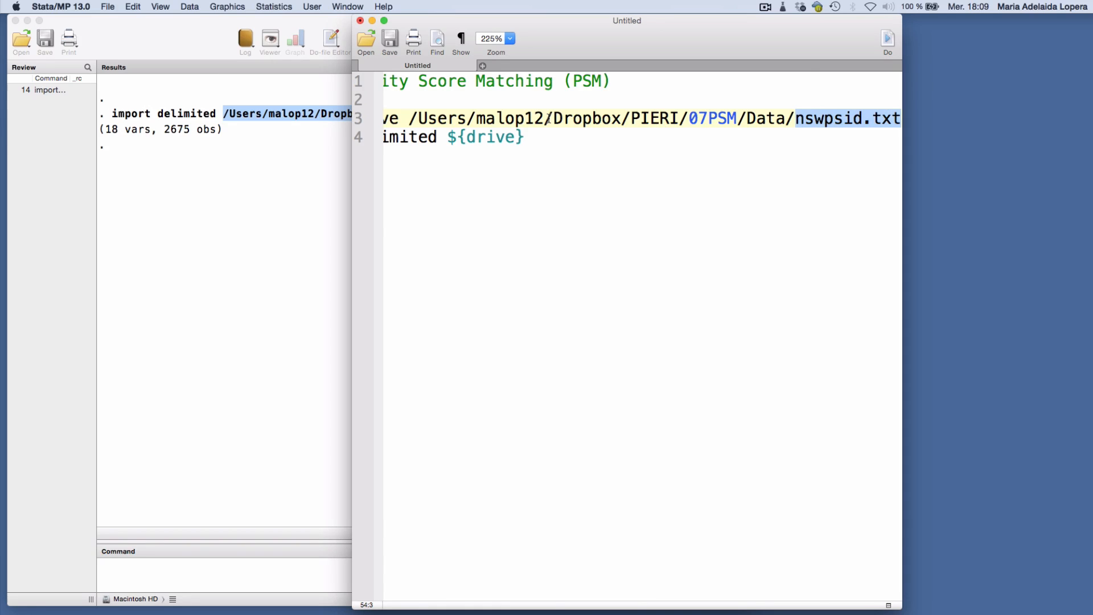
{"action": "key", "text": "cmd+x"}
{"action": "key", "text": "Down"}
{"action": "key", "text": "cmd+v"}
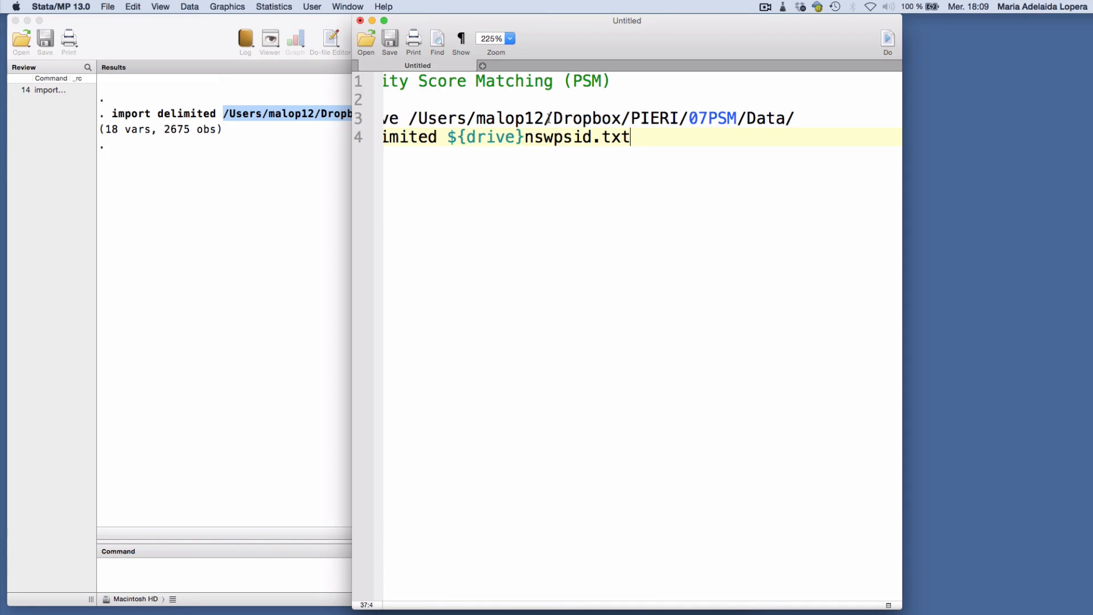
{"action": "key", "text": "Return"}
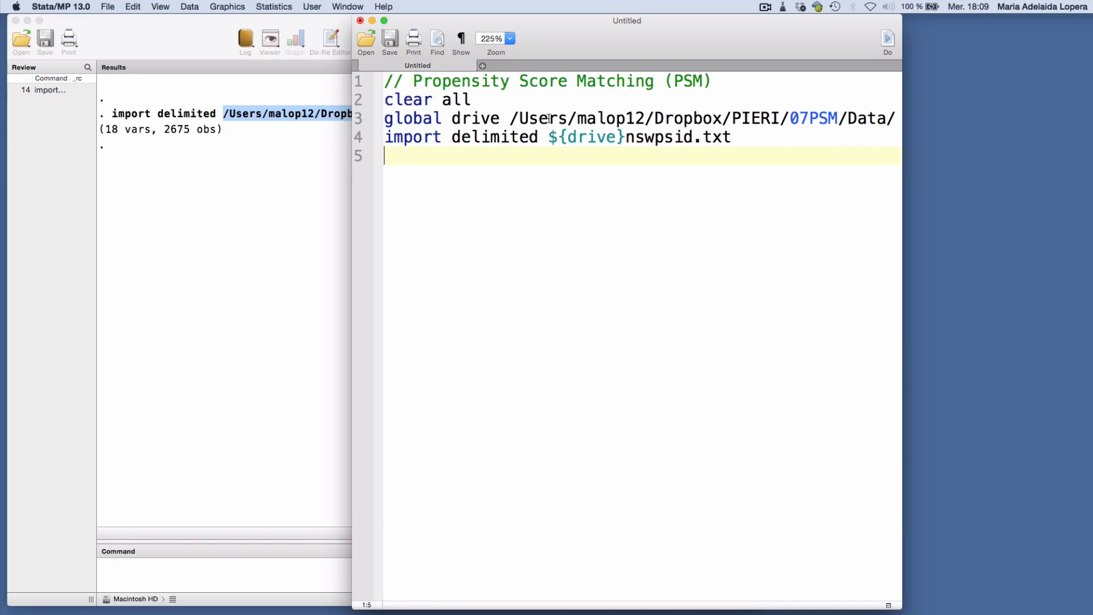
Extend the do-file's title comment with "- NSW & PSID"
{"action": "left_click", "coordinate": [726, 75]}
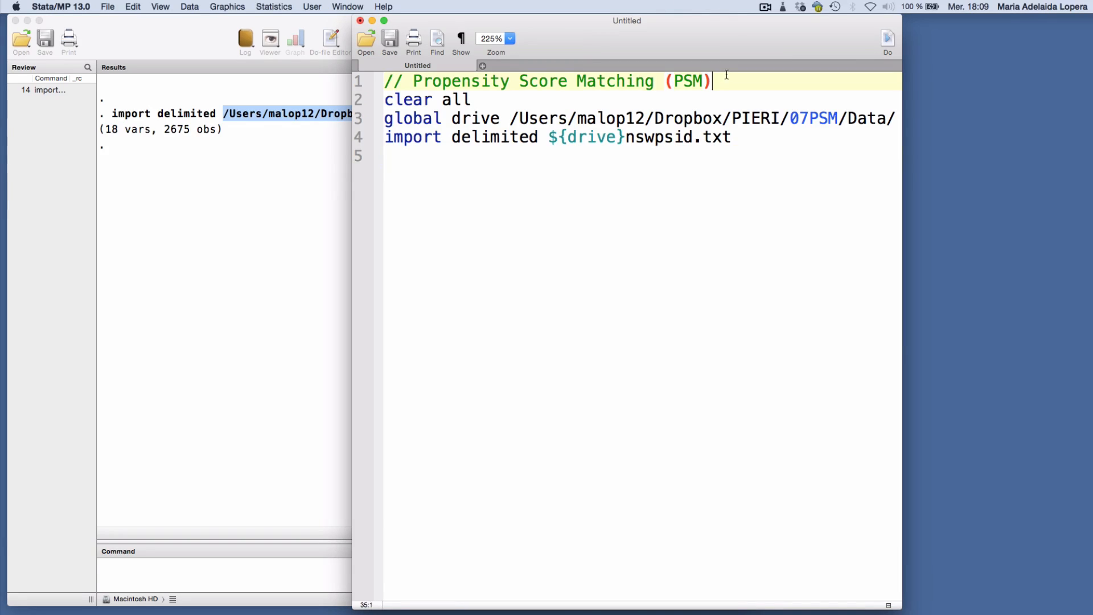
{"action": "type", "text": "- NSW & PSID"}
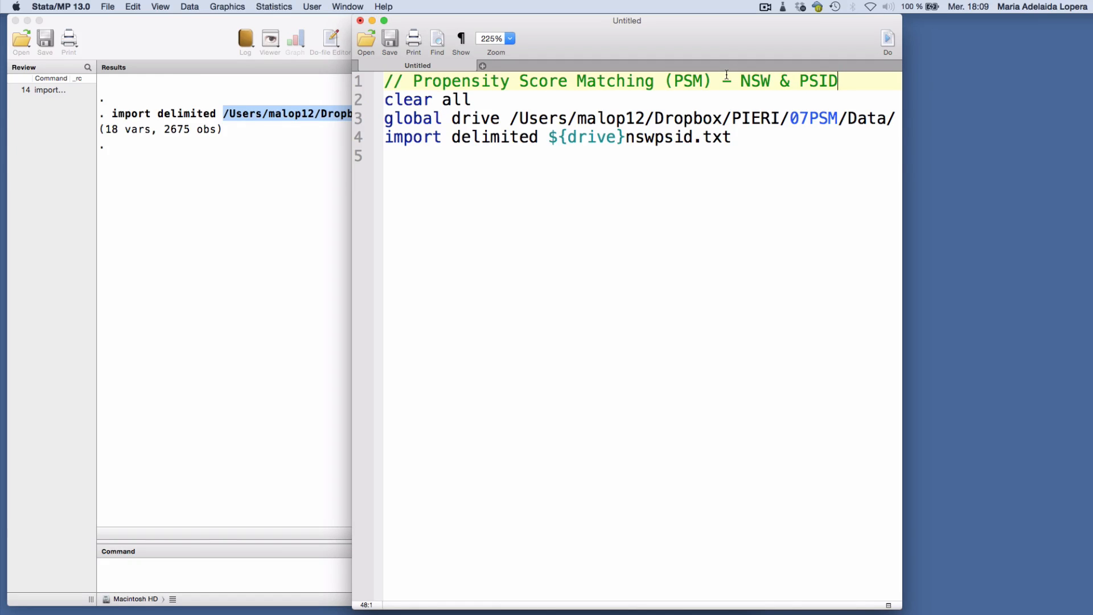
Examine the imported dataset's variables and their properties one by one, from treat through u74hisp
{"action": "left_click", "coordinate": [291, 376]}
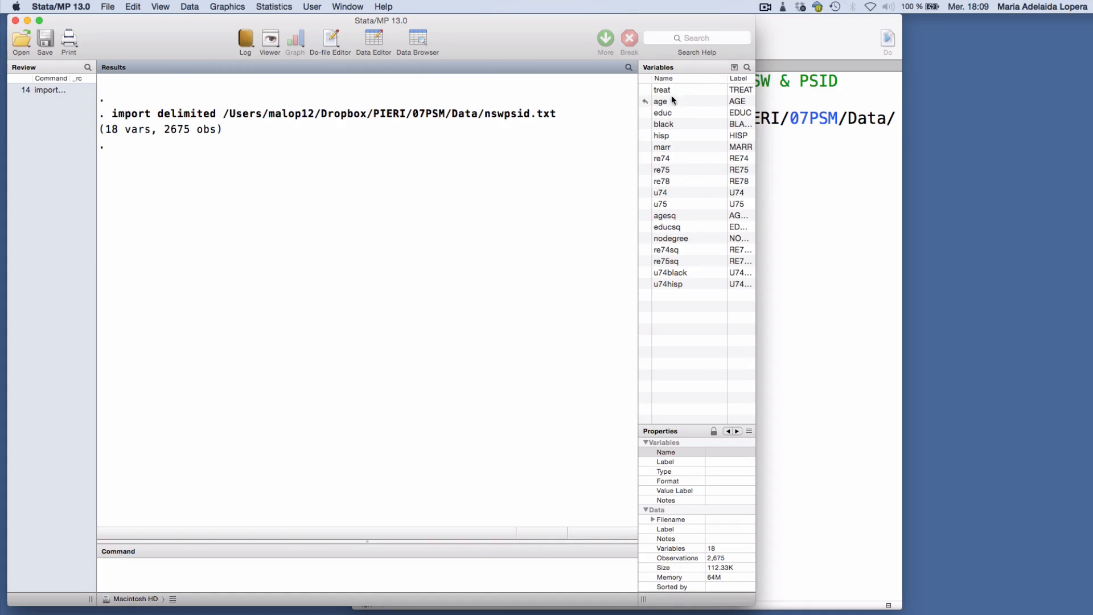
{"action": "left_click", "coordinate": [698, 90]}
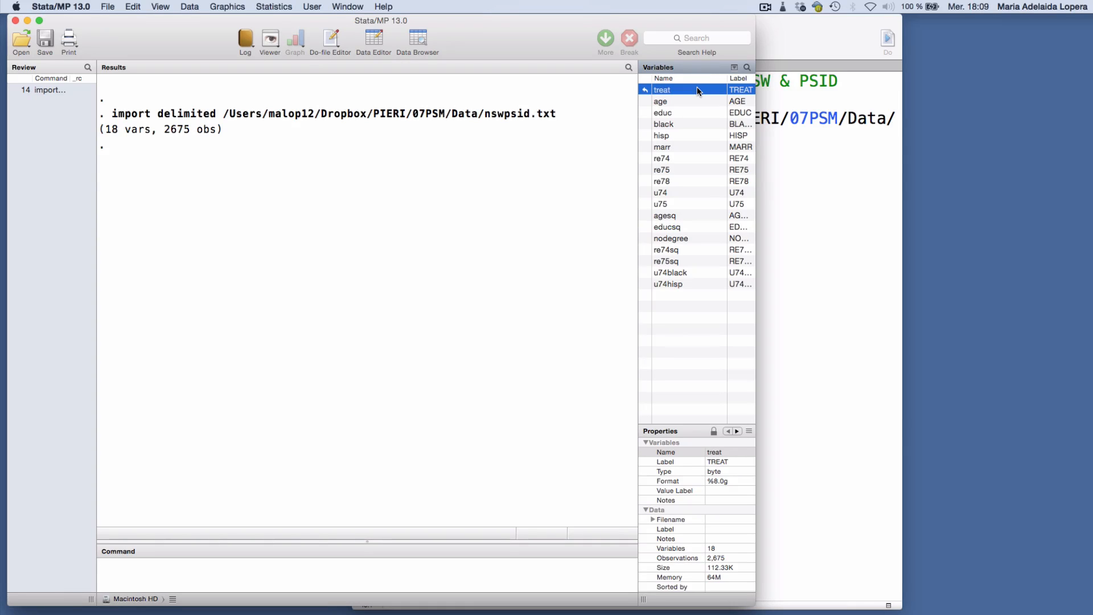
{"action": "key", "text": "Down"}
{"action": "key", "text": "Down"}
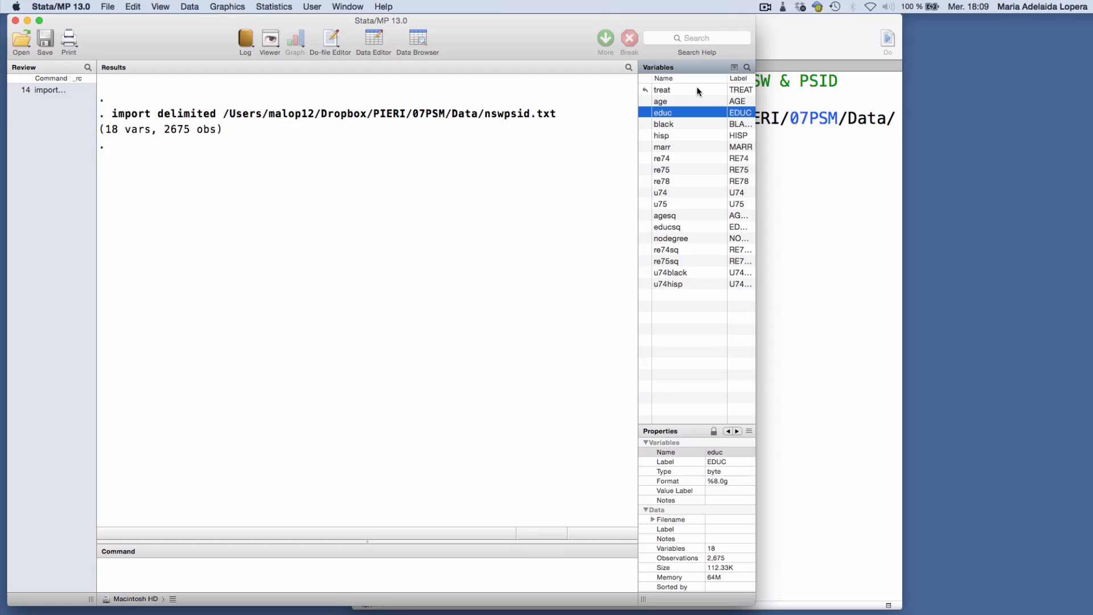
{"action": "key", "text": "Down"}
{"action": "key", "text": "Down"}
{"action": "key", "text": "Down"}
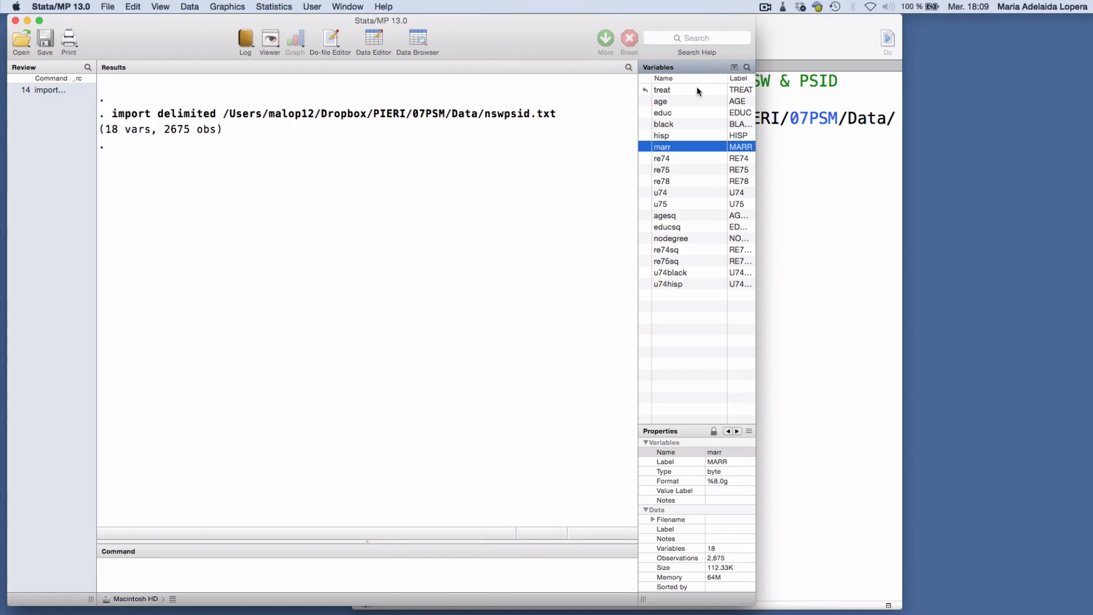
{"action": "key", "text": "Down"}
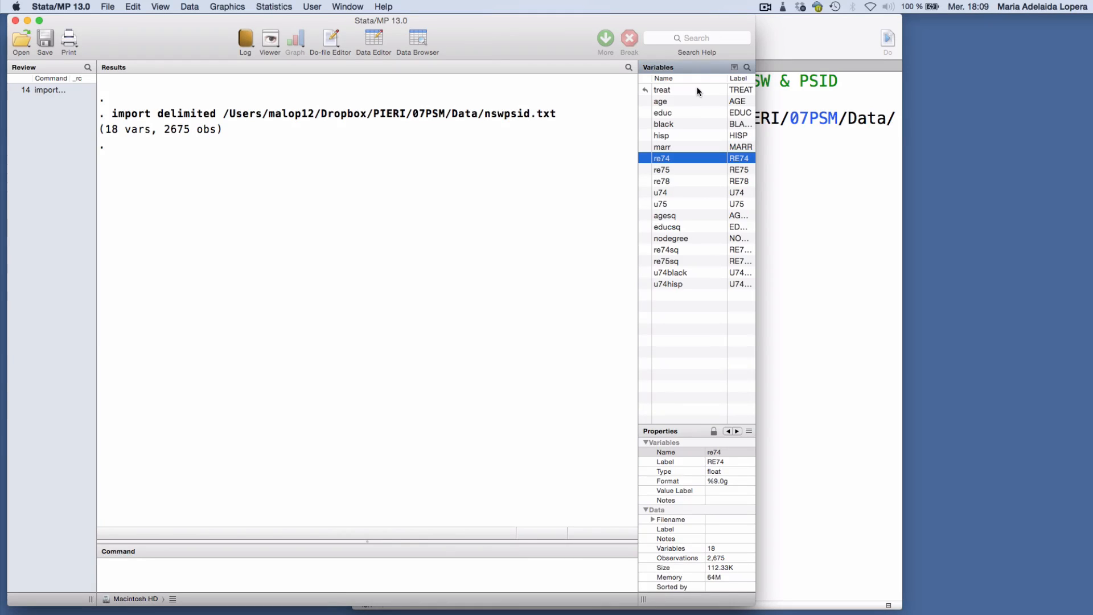
{"action": "key", "text": "Down"}
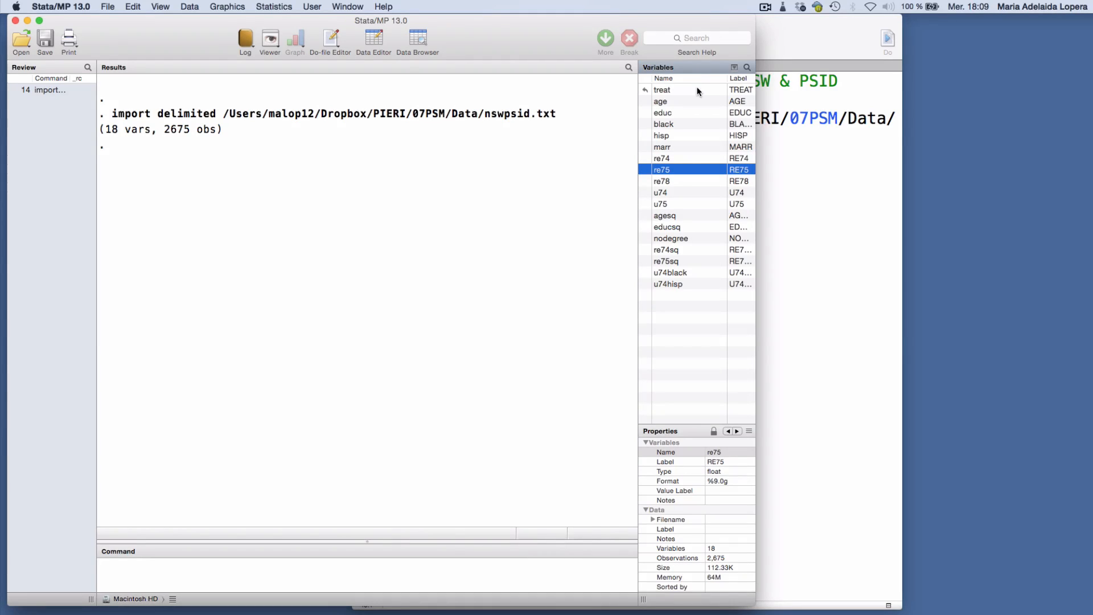
{"action": "key", "text": "Down"}
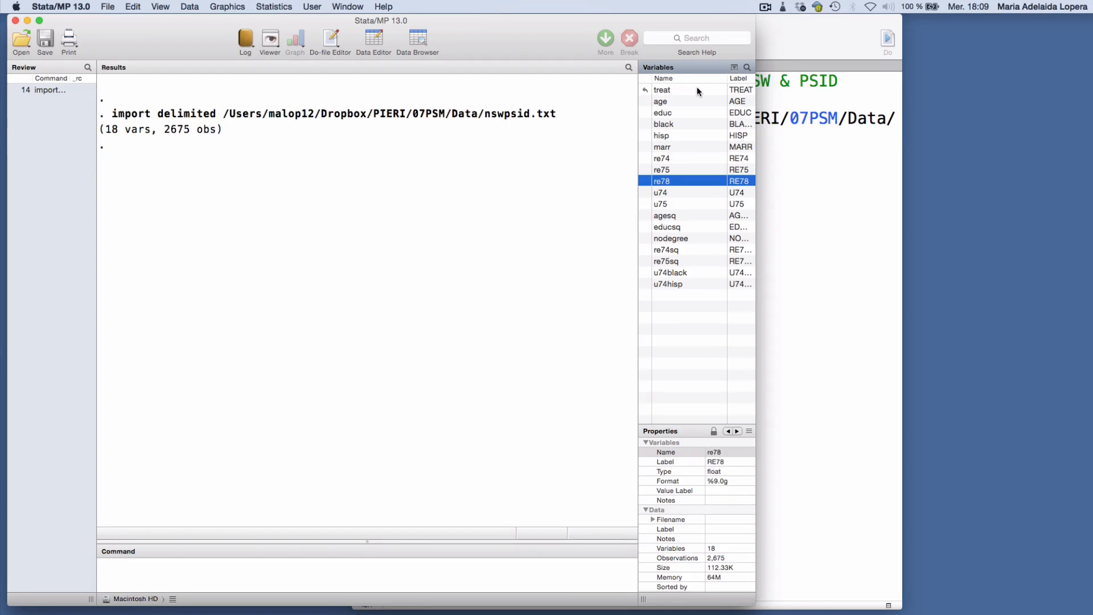
{"action": "key", "text": "Down"}
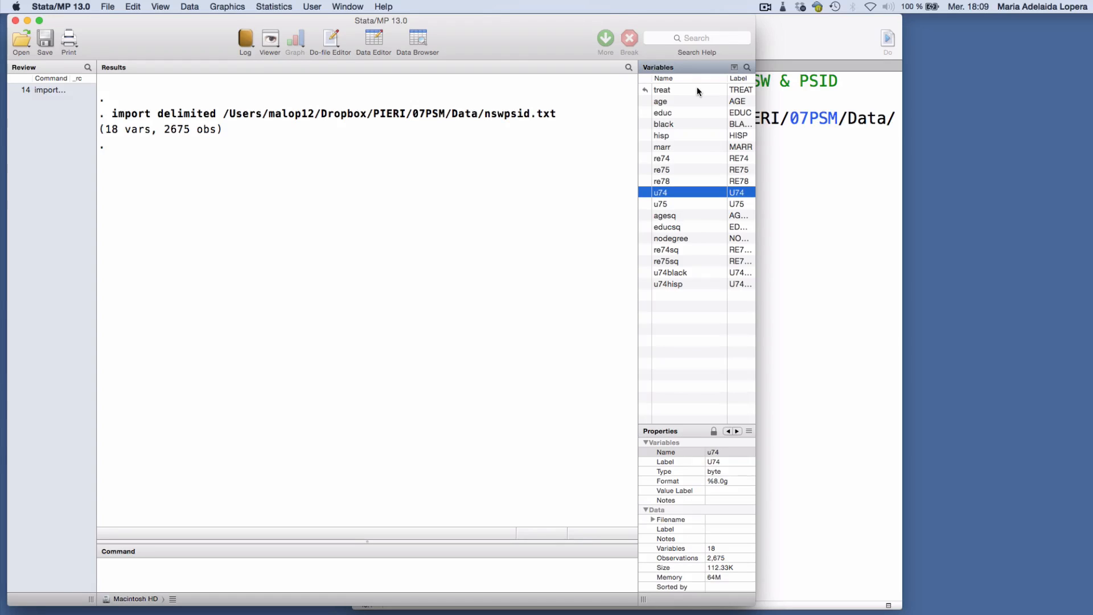
{"action": "key", "text": "Down"}
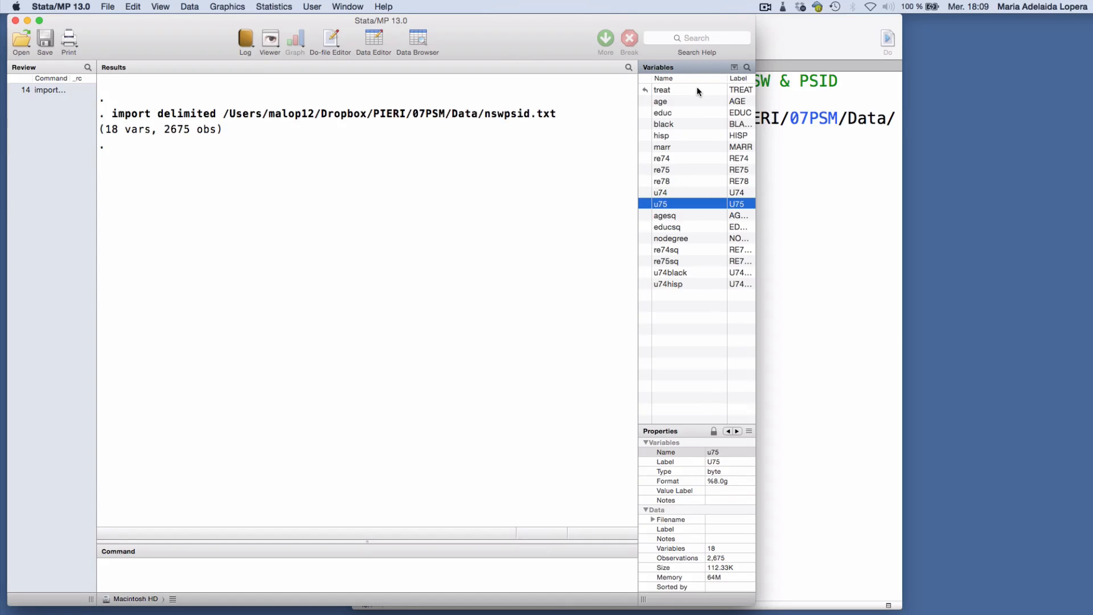
{"action": "key", "text": "Down"}
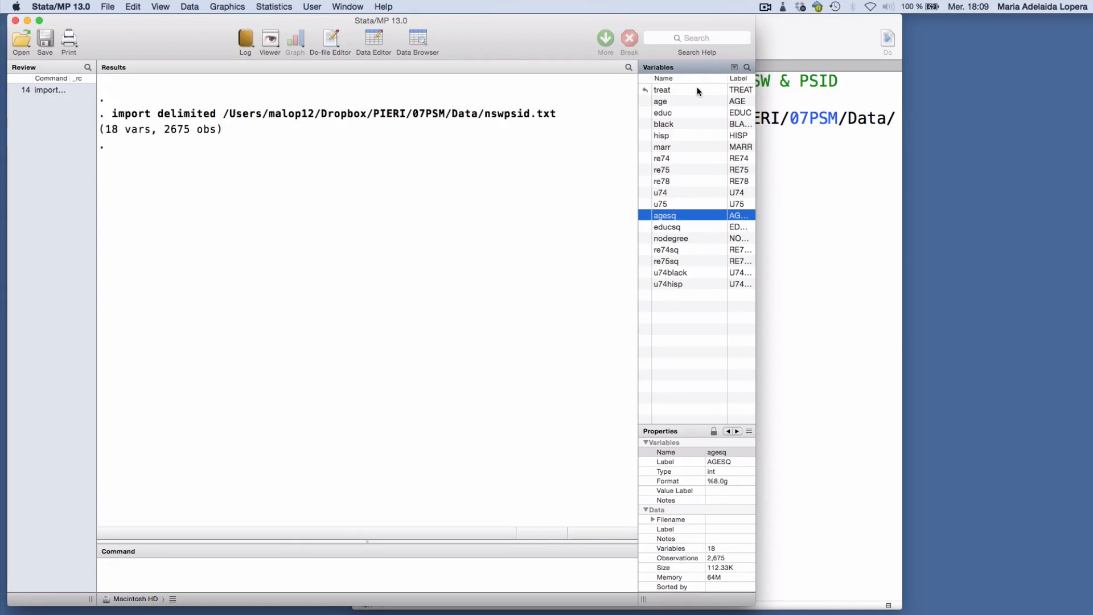
{"action": "key", "text": "Down"}
{"action": "key", "text": "Down"}
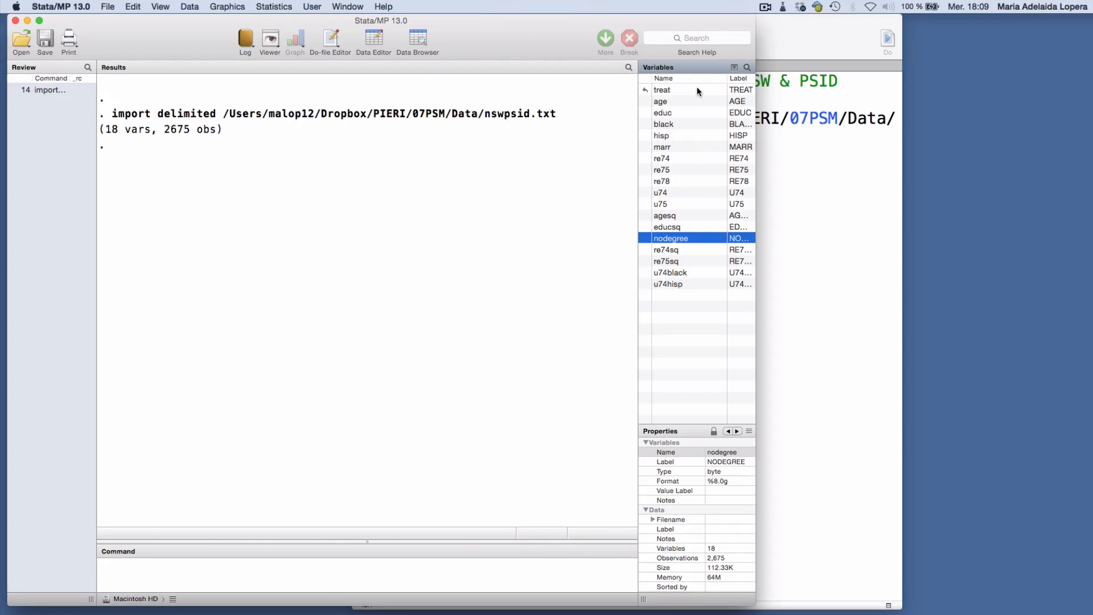
{"action": "key", "text": "Down"}
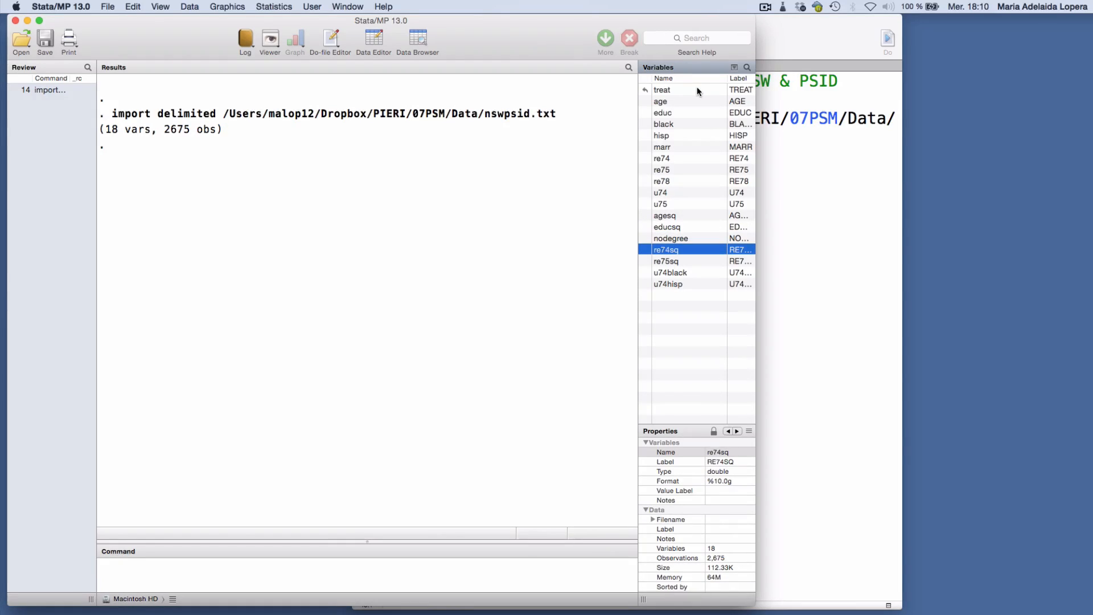
{"action": "key", "text": "Down"}
{"action": "key", "text": "Down"}
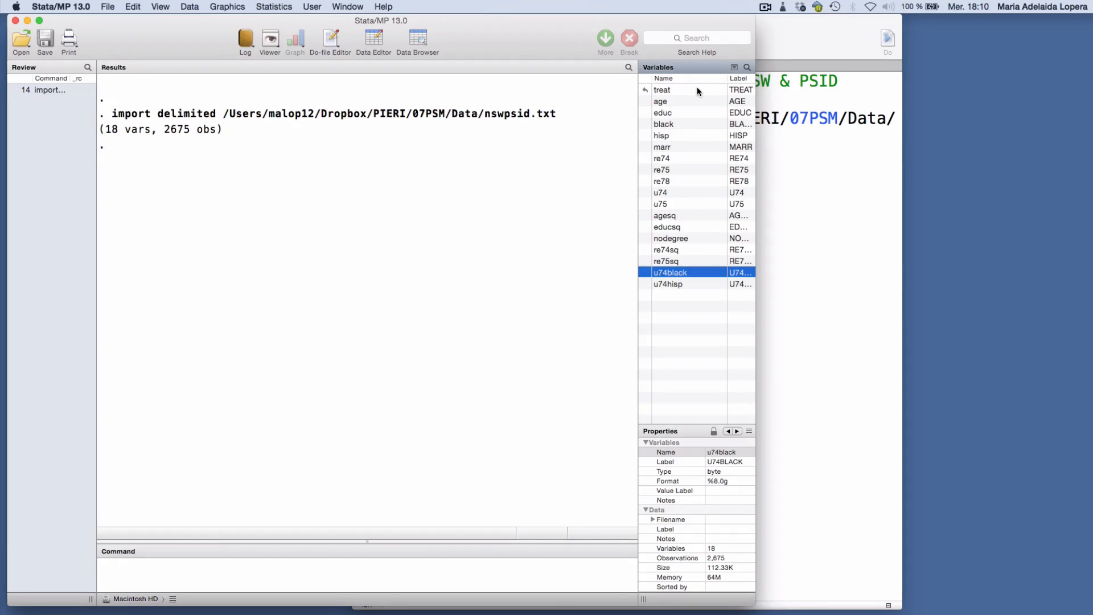
{"action": "key", "text": "Down"}
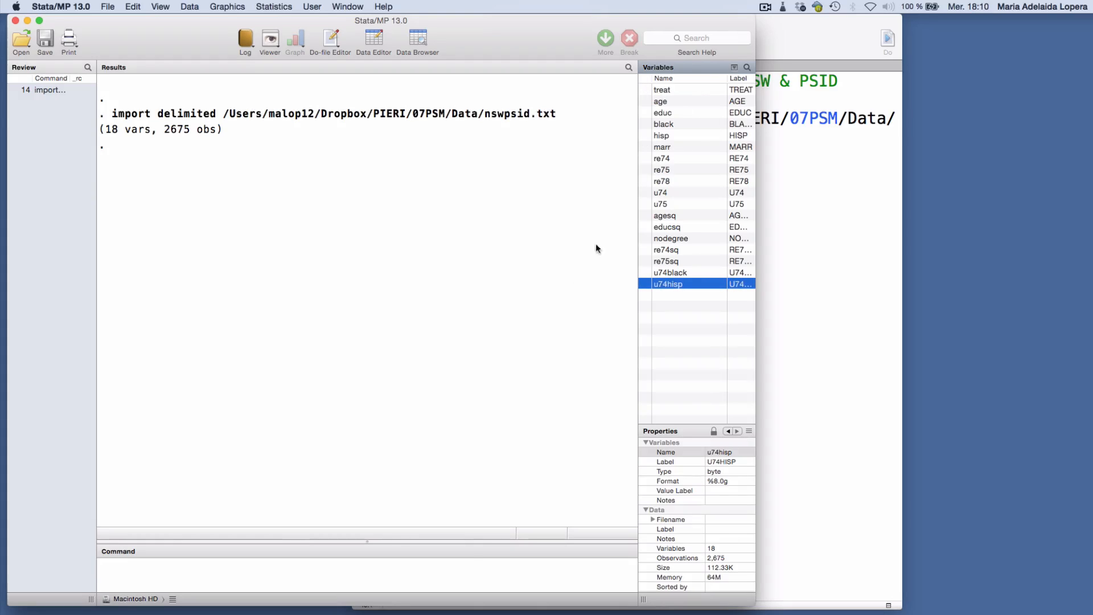
Run "tab treat" to tabulate the treatment variable, and select the variable re78 to view its properties
{"action": "left_click", "coordinate": [465, 576]}
{"action": "type", "text": "tab treat"}
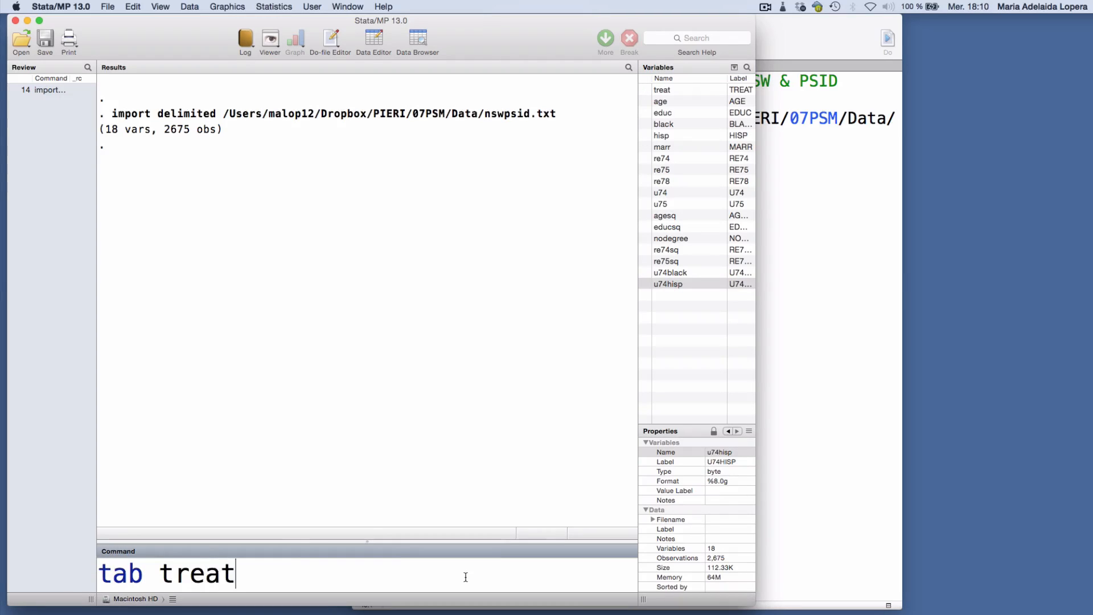
{"action": "key", "text": "Return"}
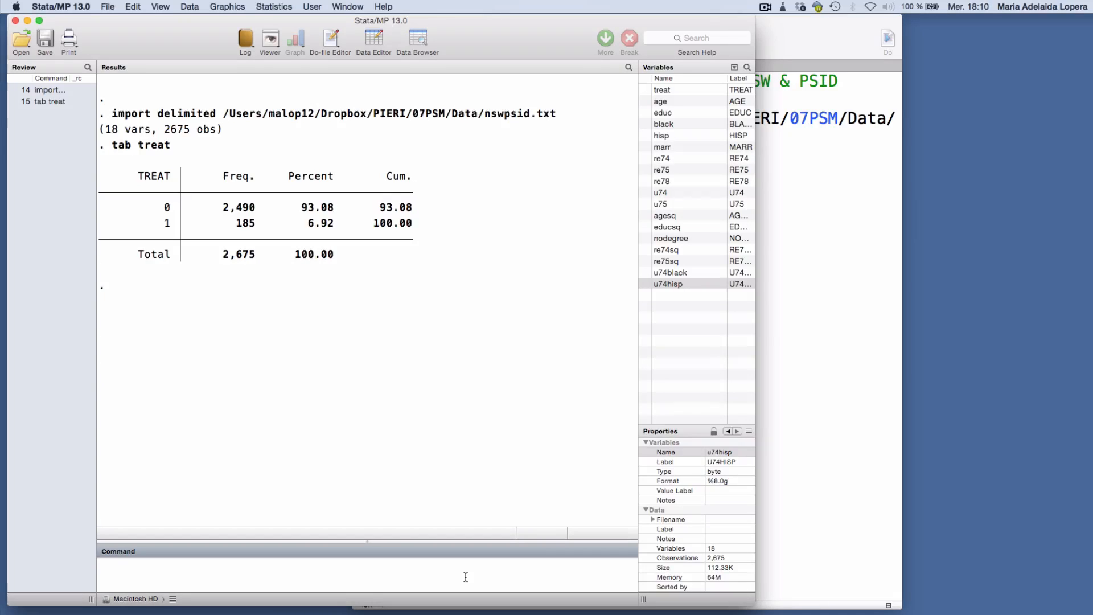
{"action": "left_click", "coordinate": [706, 181]}
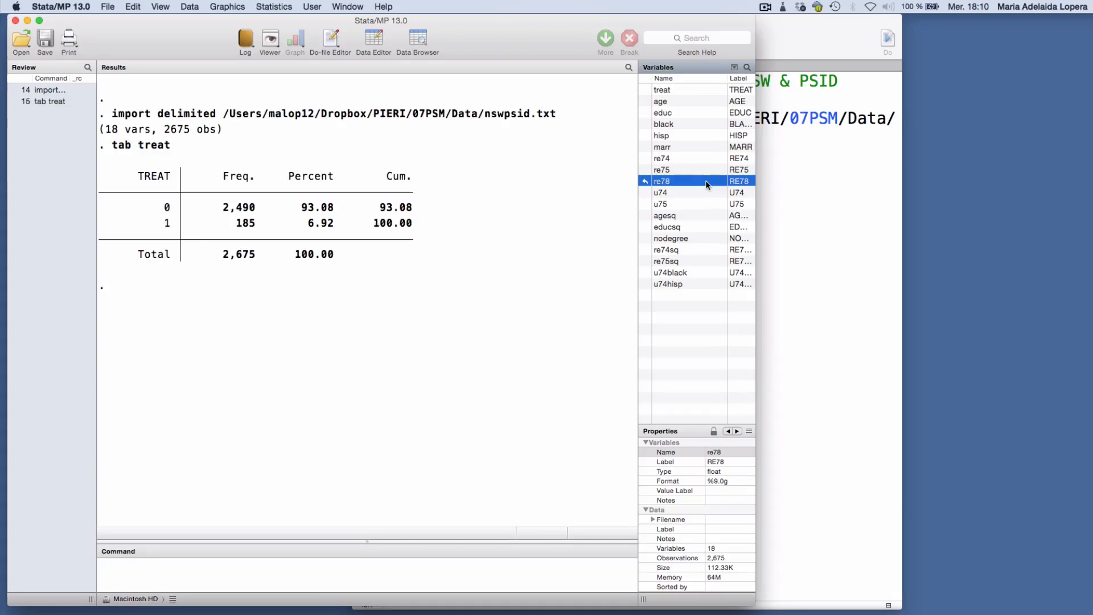
Start a "global varlist" definition in the do-file with age agesq educ educsq, continued onto a new line with ///
{"action": "left_click", "coordinate": [814, 196]}
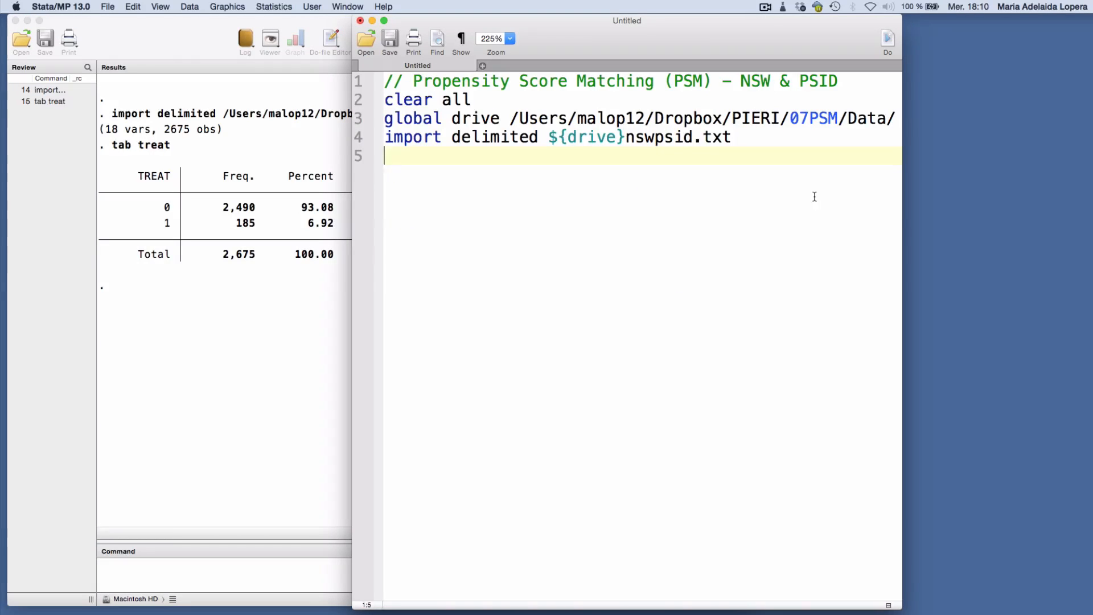
{"action": "type", "text": "global varlis"}
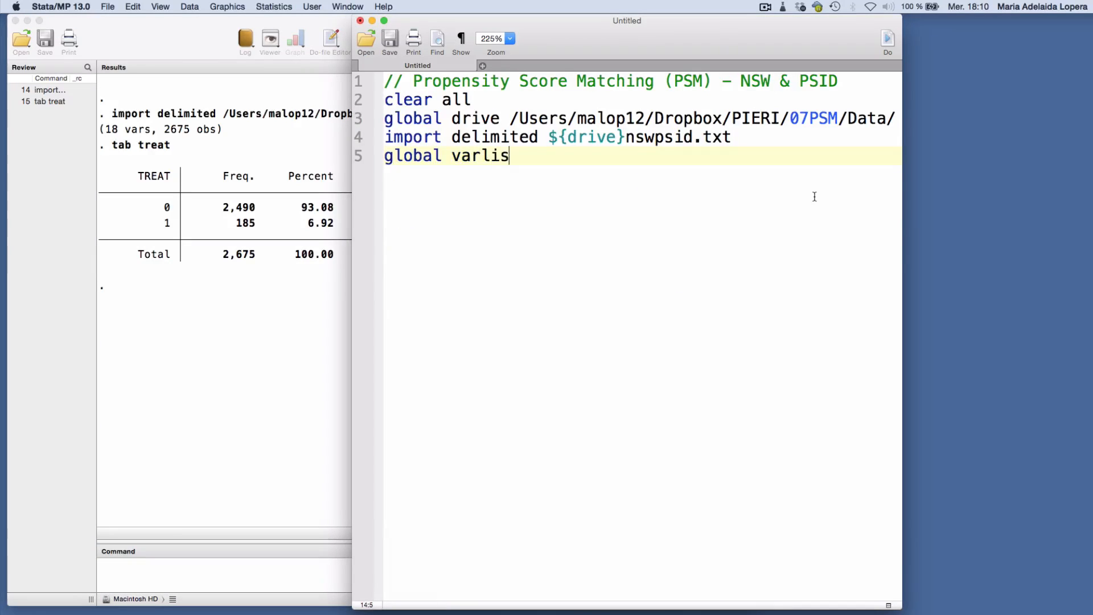
{"action": "type", "text": "t  age agesq educ"}
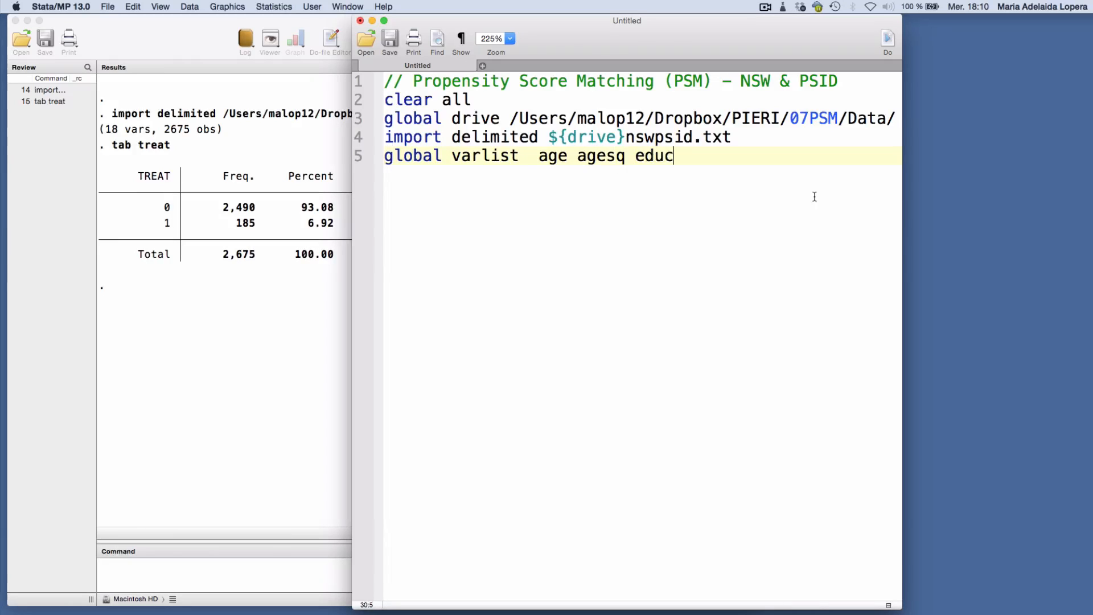
{"action": "type", "text": " educsq   ///"}
{"action": "key", "text": "Return"}
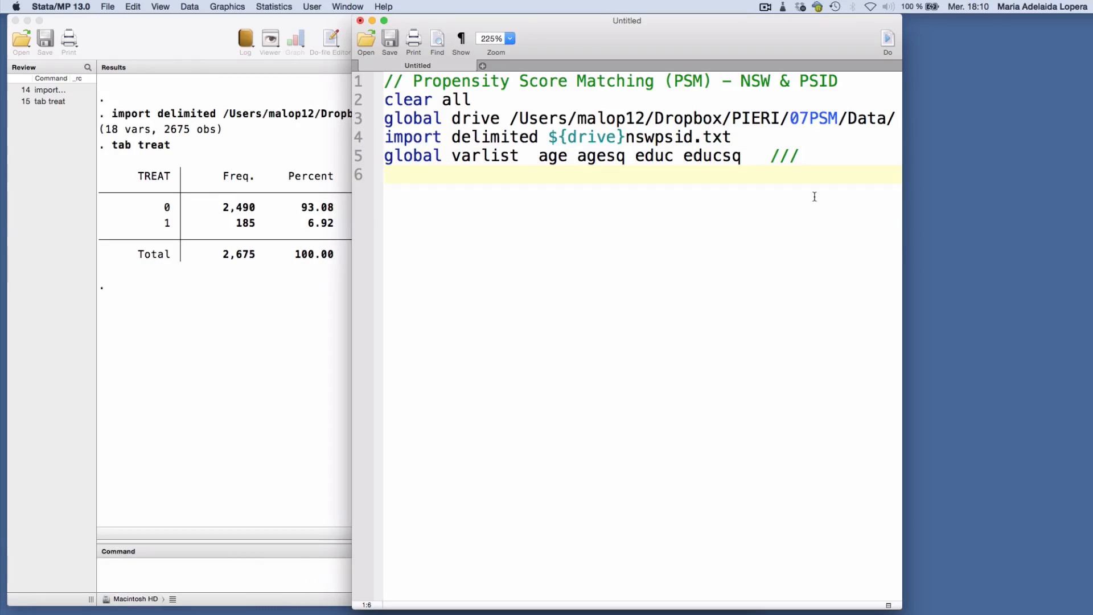
Add marr black hisp as the aligned second line of the varlist global, continued with an aligned ///
{"action": "key", "text": "Tab"}
{"action": "key", "text": "Tab"}
{"action": "key", "text": "Tab"}
{"action": "type", "text": "marr black hi"}
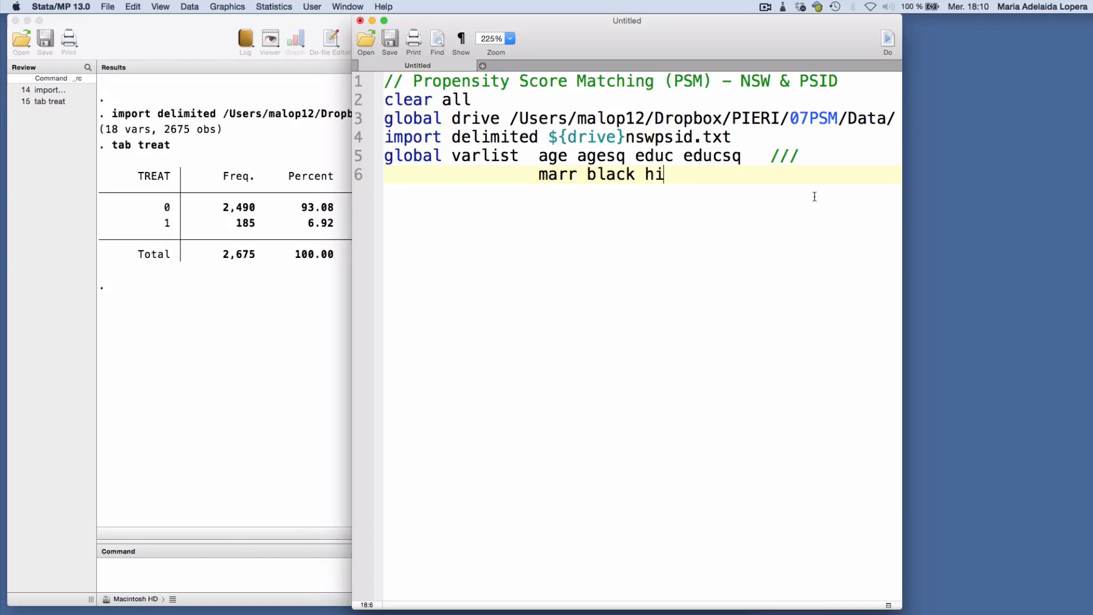
{"action": "type", "text": "sp"}
{"action": "key", "text": "Tab"}
{"action": "key", "text": "Tab"}
{"action": "key", "text": "Tab"}
{"action": "type", "text": "///"}
{"action": "key", "text": "Return"}
Complete the varlist global's third line with re74 re75 u74 u74black
{"action": "type", "text": "re7"}
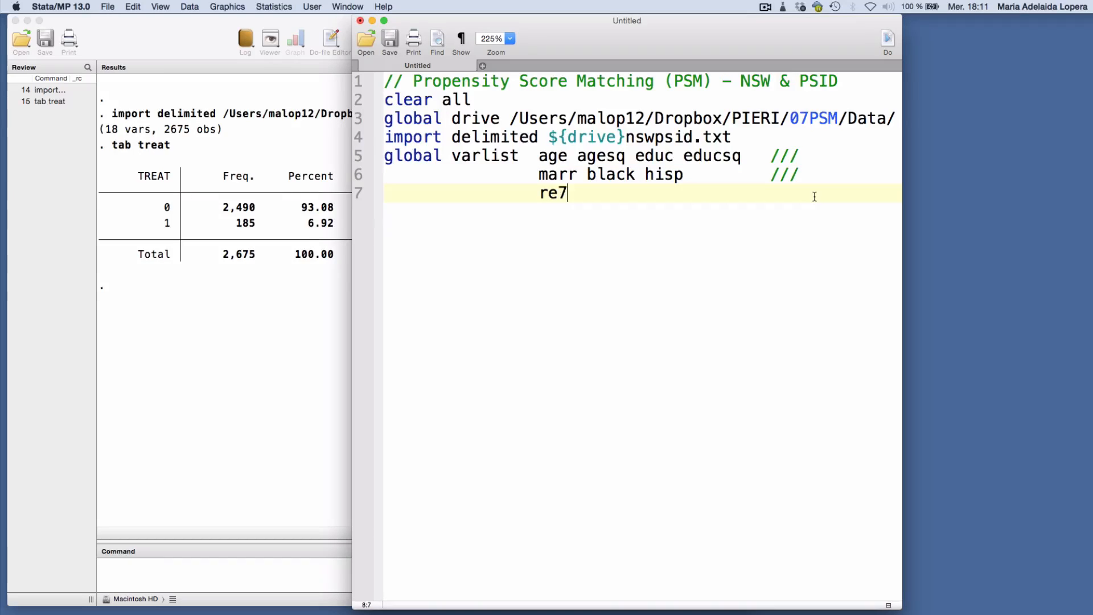
{"action": "type", "text": "4 re75 u74"}
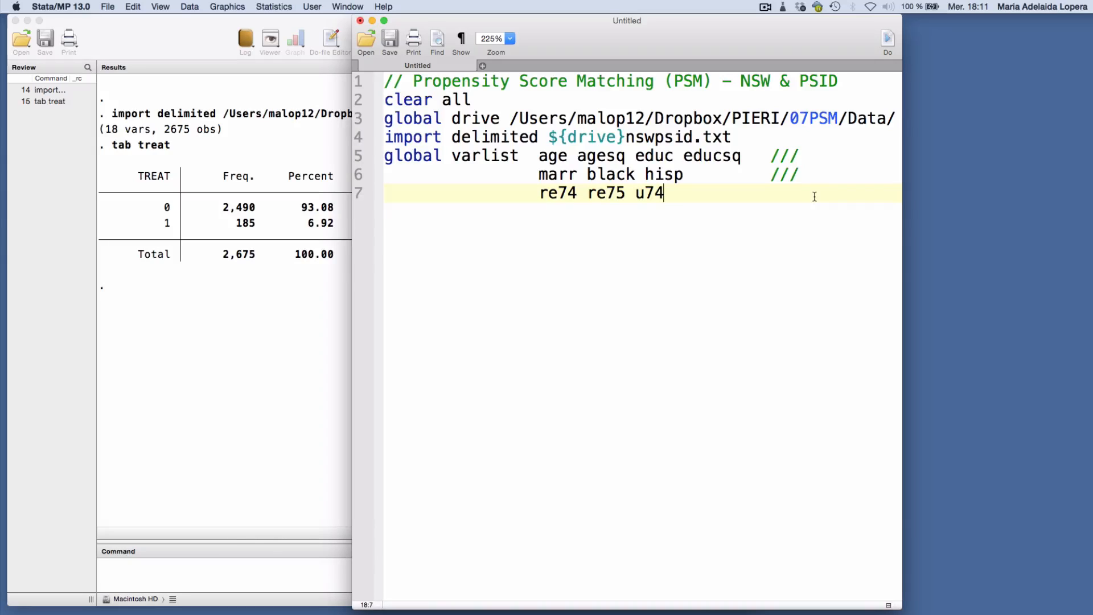
{"action": "type", "text": "u74black"}
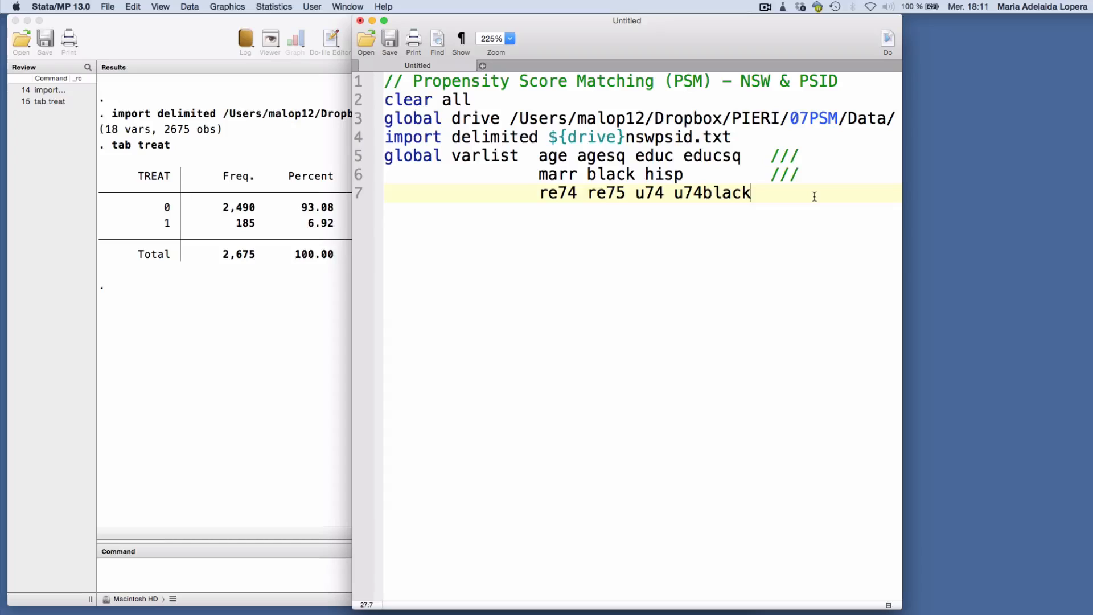
Add "probit treat $varlist" after a blank line, run the do-file, and bring the full regression output into view
{"action": "key", "text": "Return"}
{"action": "key", "text": "Return"}
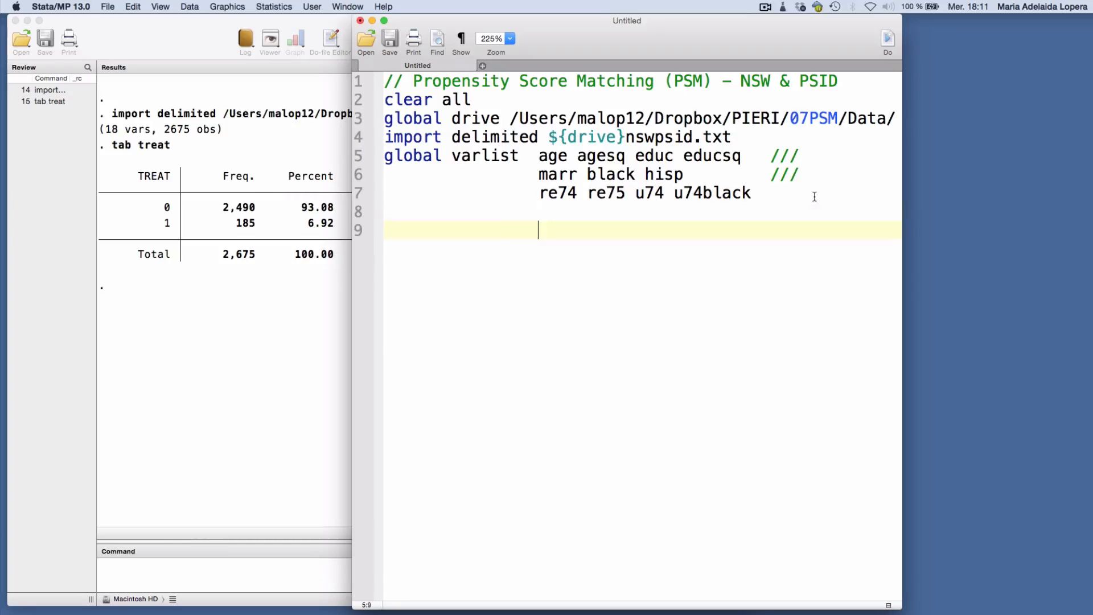
{"action": "key", "text": "BackSpace"}
{"action": "key", "text": "BackSpace"}
{"action": "key", "text": "BackSpace"}
{"action": "key", "text": "BackSpace"}
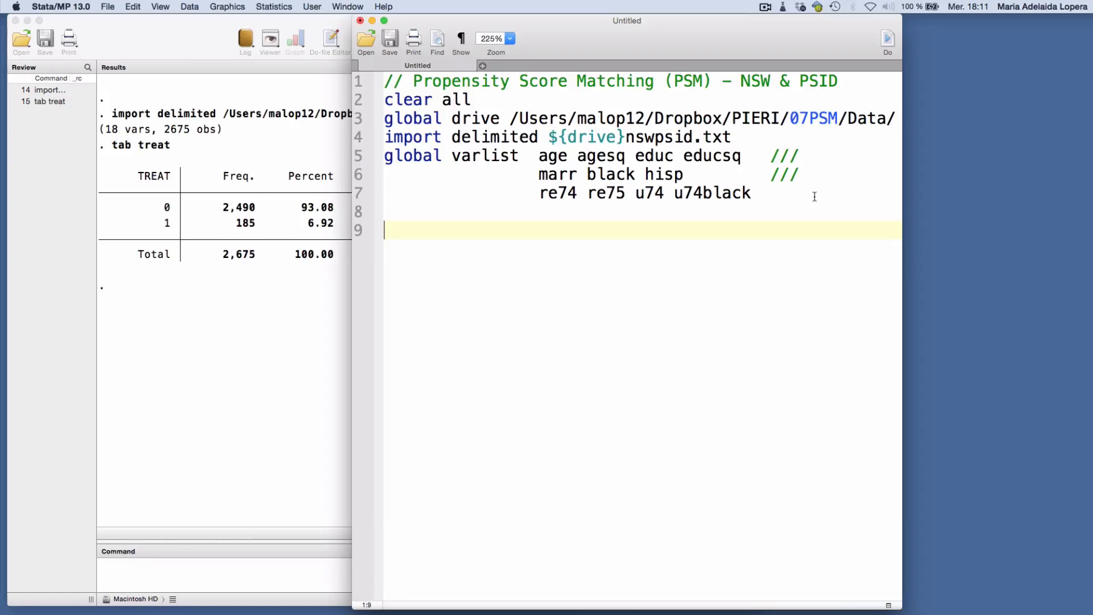
{"action": "type", "text": "probit"}
{"action": "type", "text": "tre"}
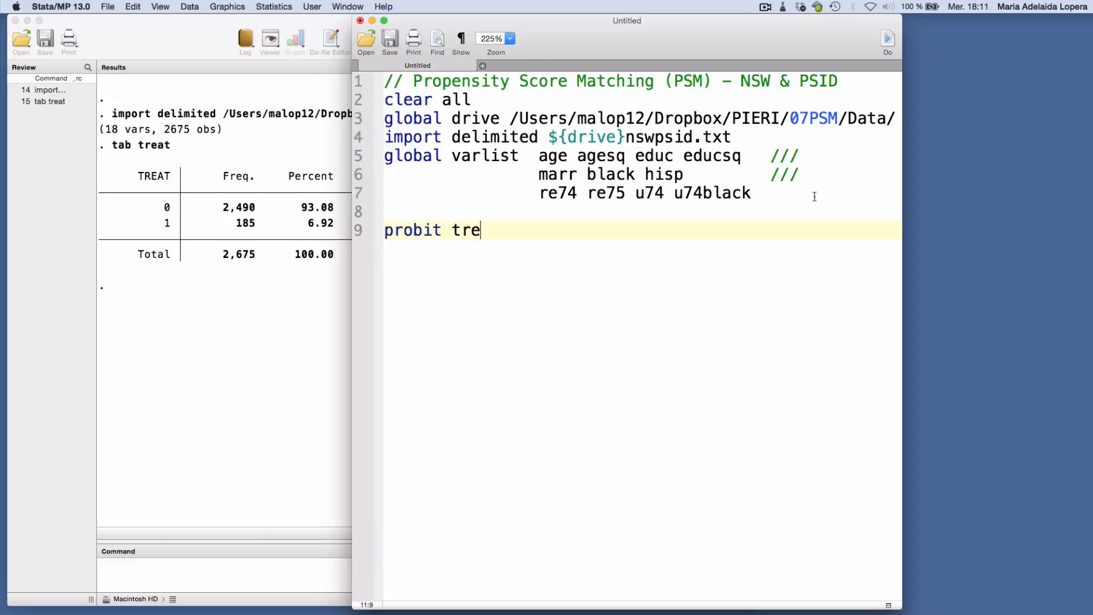
{"action": "type", "text": "at $varlist"}
{"action": "key", "text": "super+shift+d"}
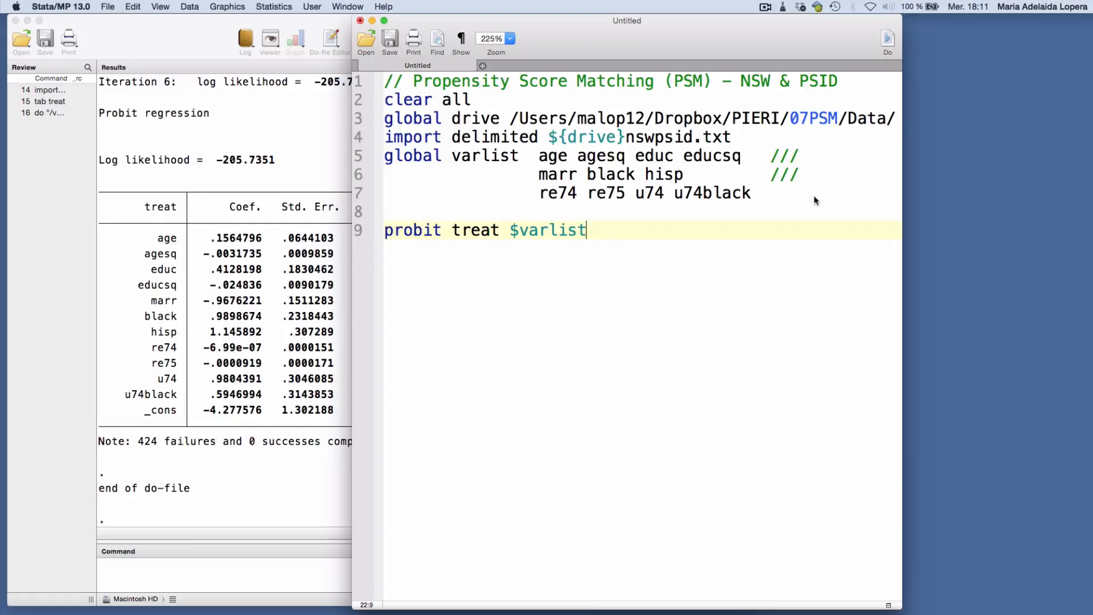
{"action": "left_click", "coordinate": [321, 424]}
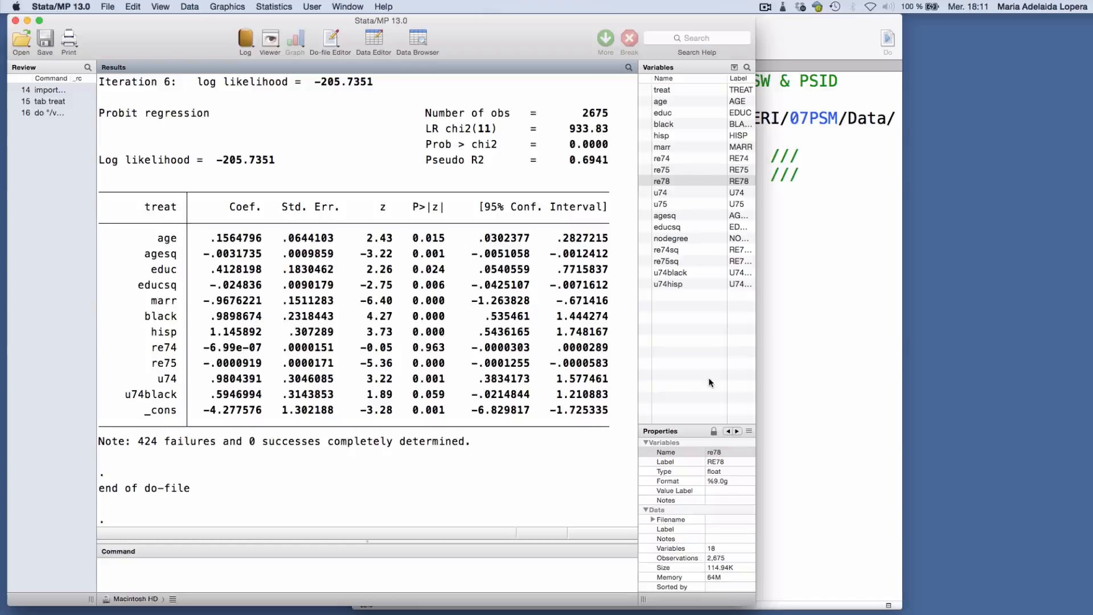
Add the line "predict mypscore" after the probit command in the do-file and run the whole file
{"action": "left_click", "coordinate": [771, 374]}
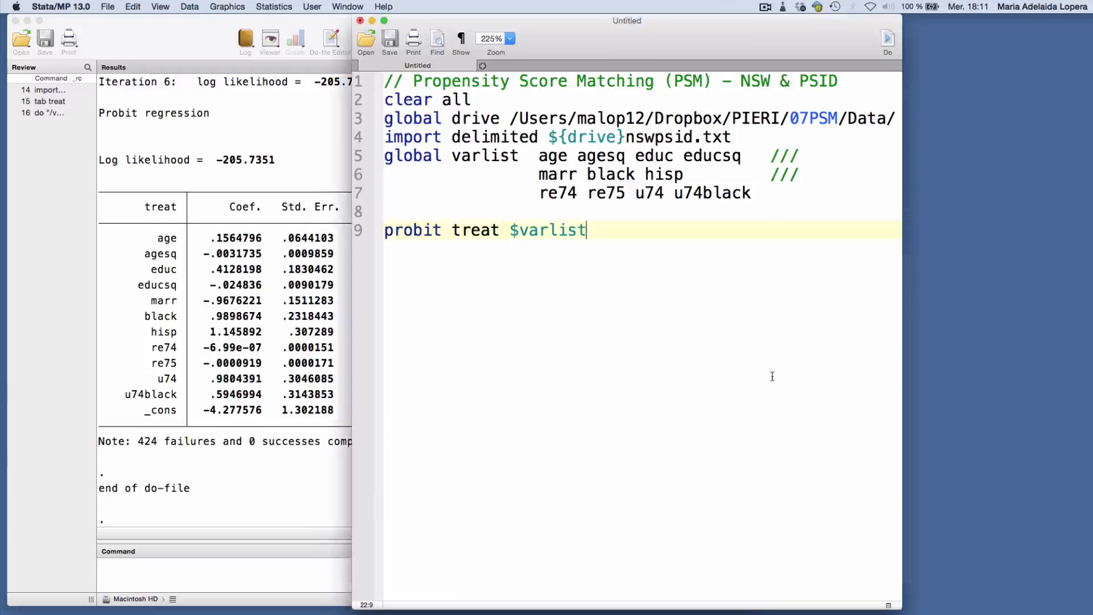
{"action": "type", "text": "predic"}
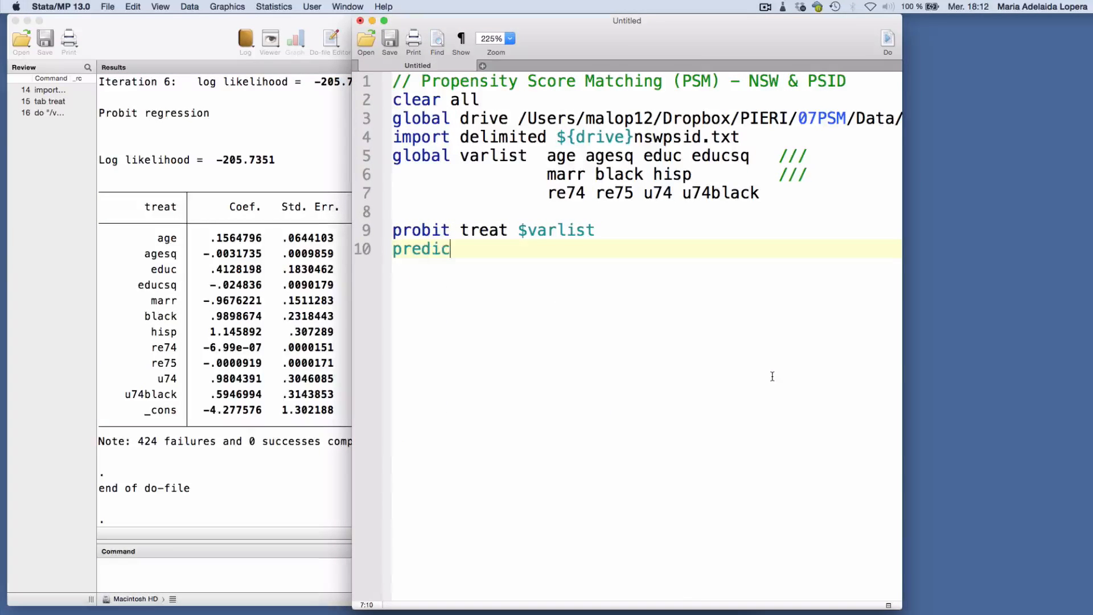
{"action": "type", "text": "t mypscore"}
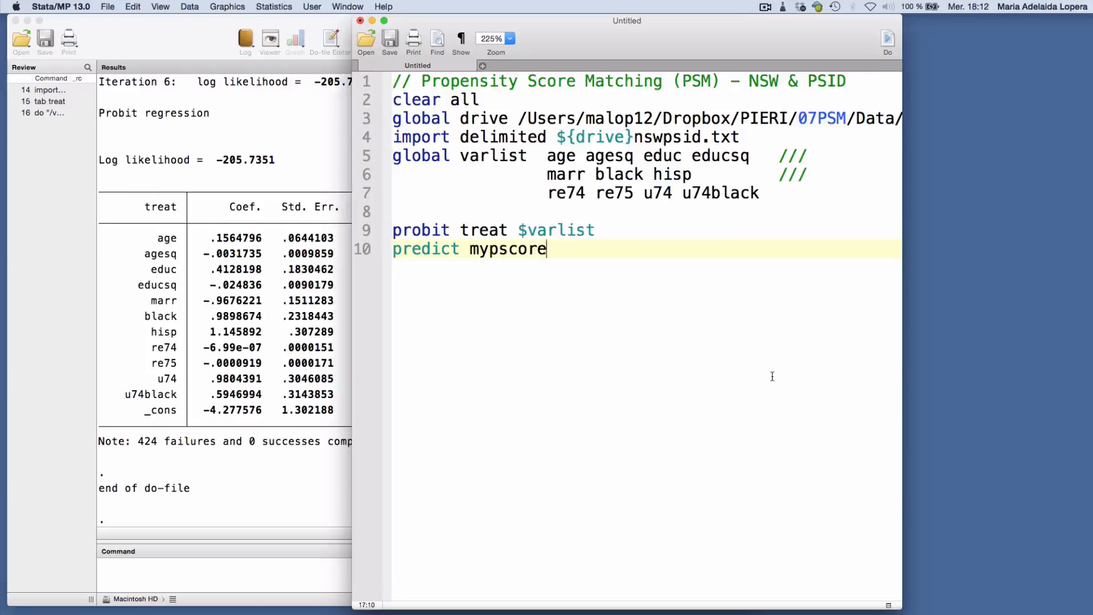
{"action": "key", "text": "super+shift+d"}
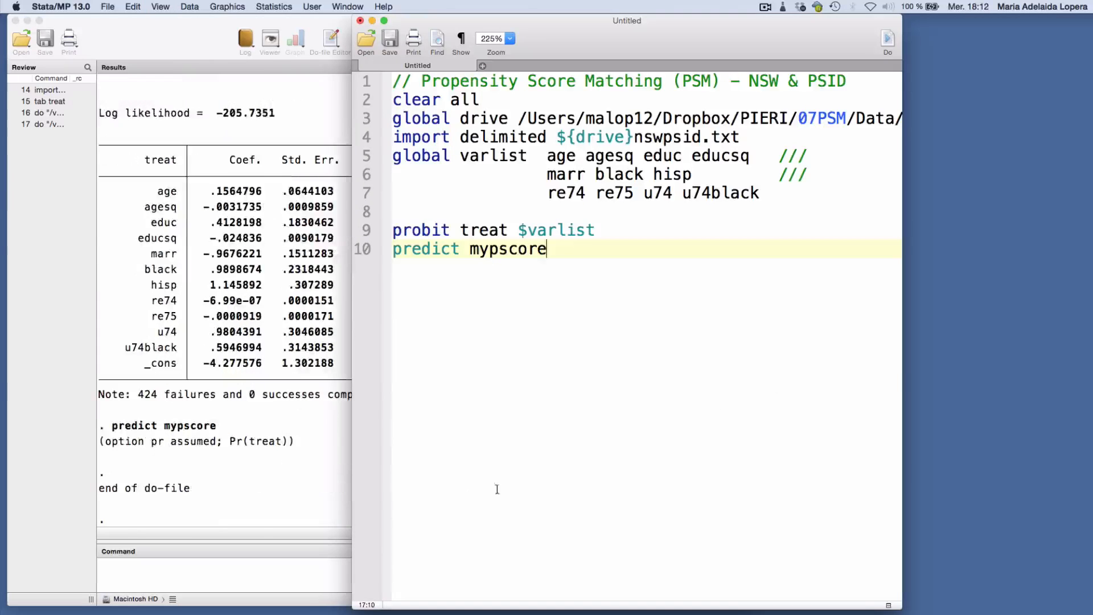
Run "sum mypscore" as a single command to view summary statistics of the predicted propensity score
{"action": "left_click", "coordinate": [317, 506]}
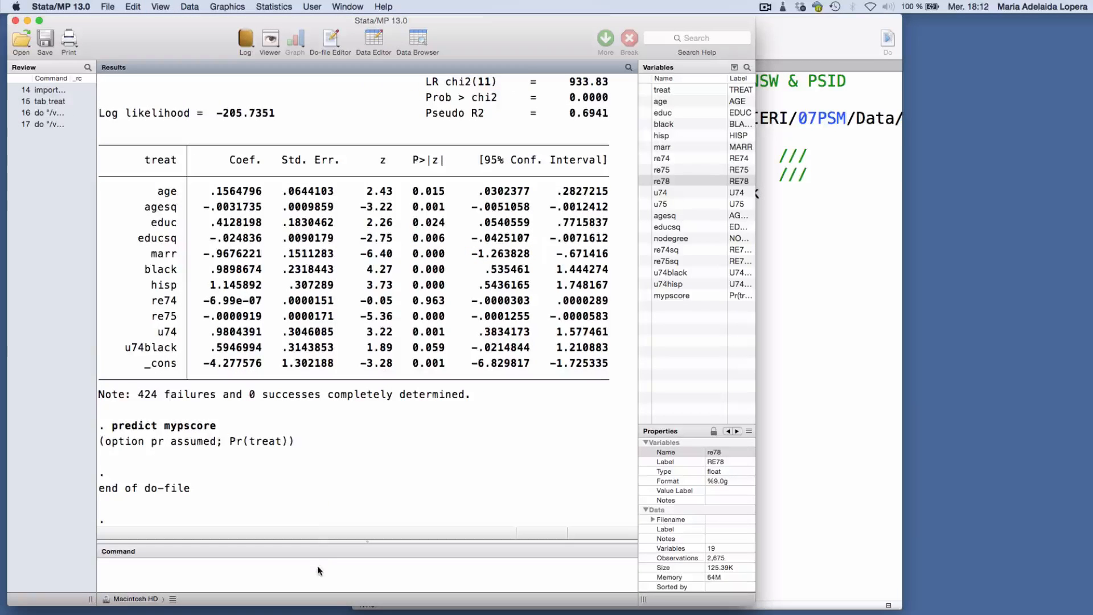
{"action": "left_click", "coordinate": [318, 568]}
{"action": "type", "text": "sum"}
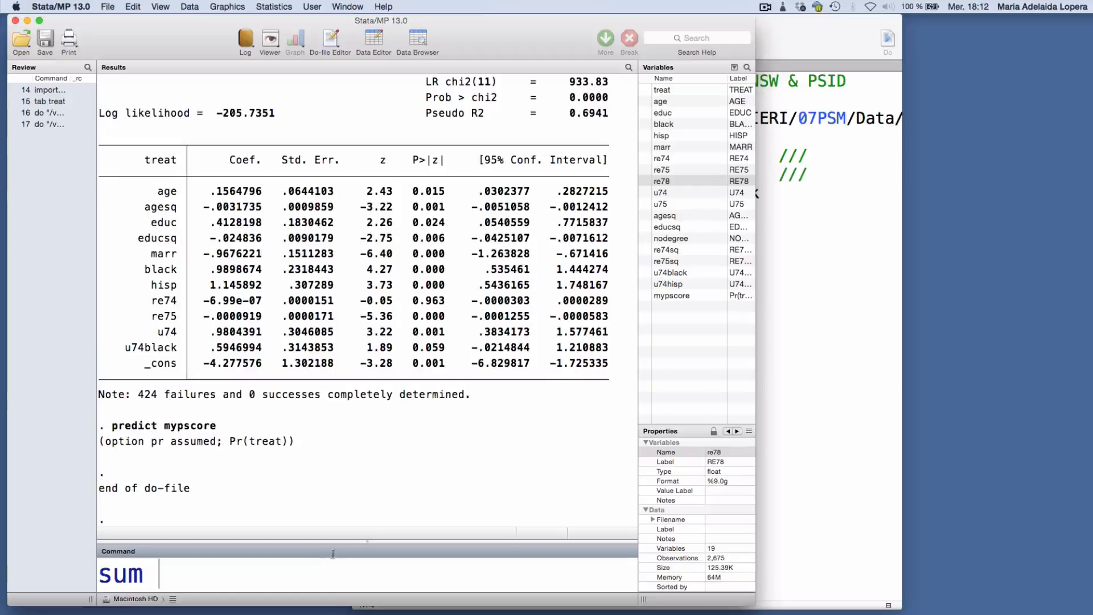
{"action": "double_click", "coordinate": [647, 295]}
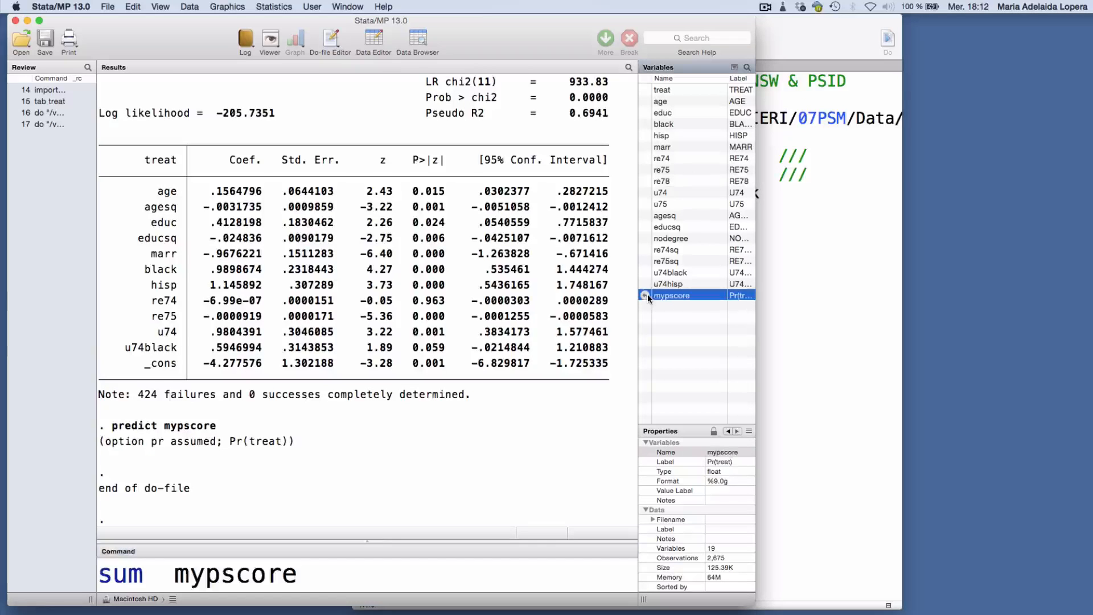
{"action": "key", "text": "Return"}
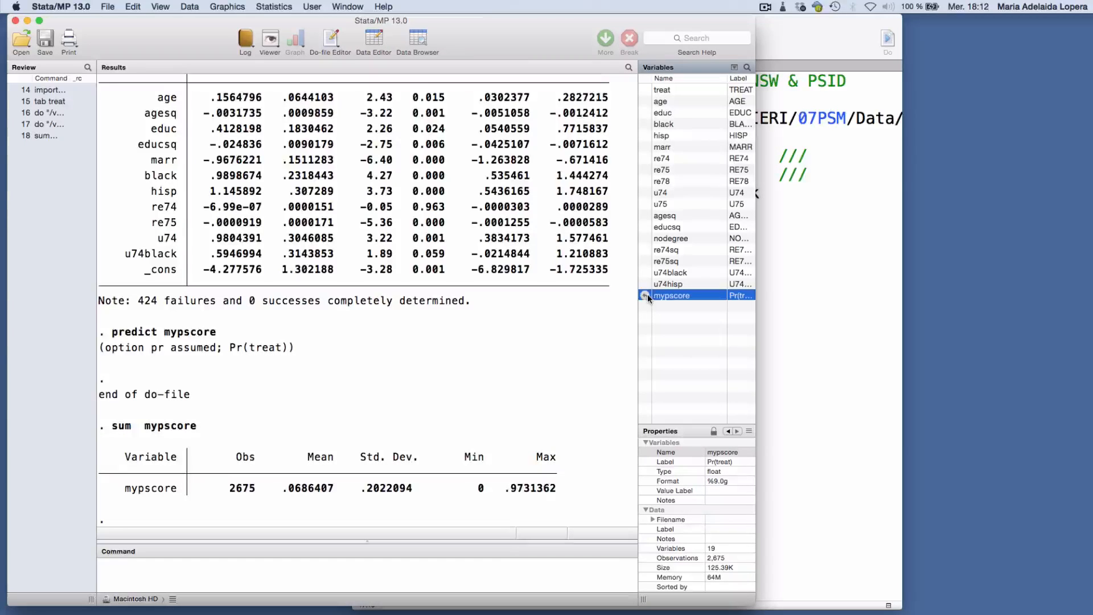
Run "ssc install psmatch2" to install the matching package
{"action": "left_click", "coordinate": [512, 572]}
{"action": "type", "text": "ss"}
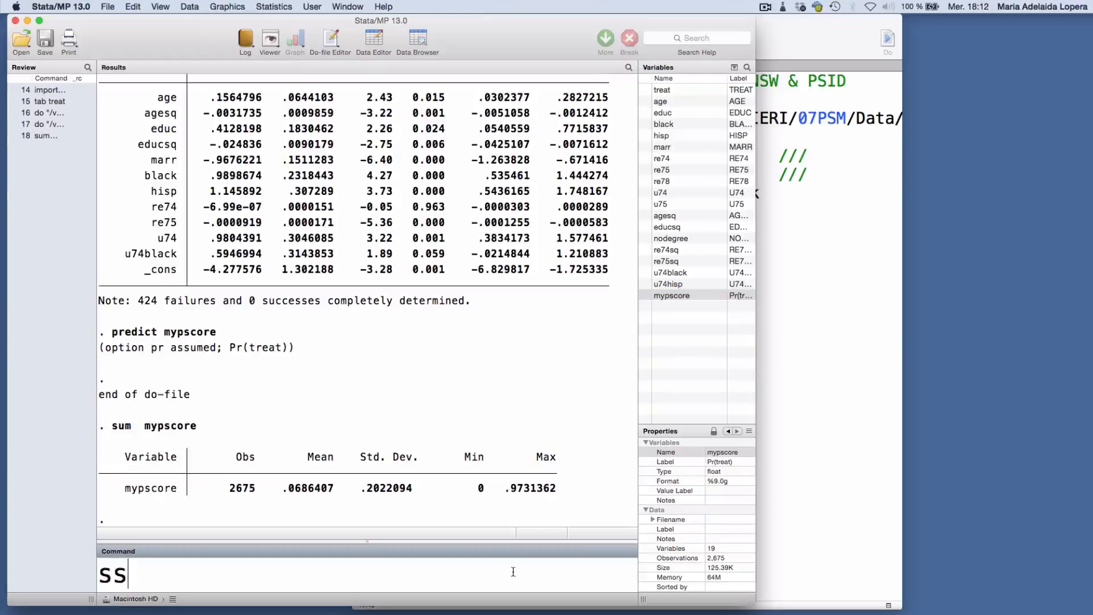
{"action": "type", "text": "c install "}
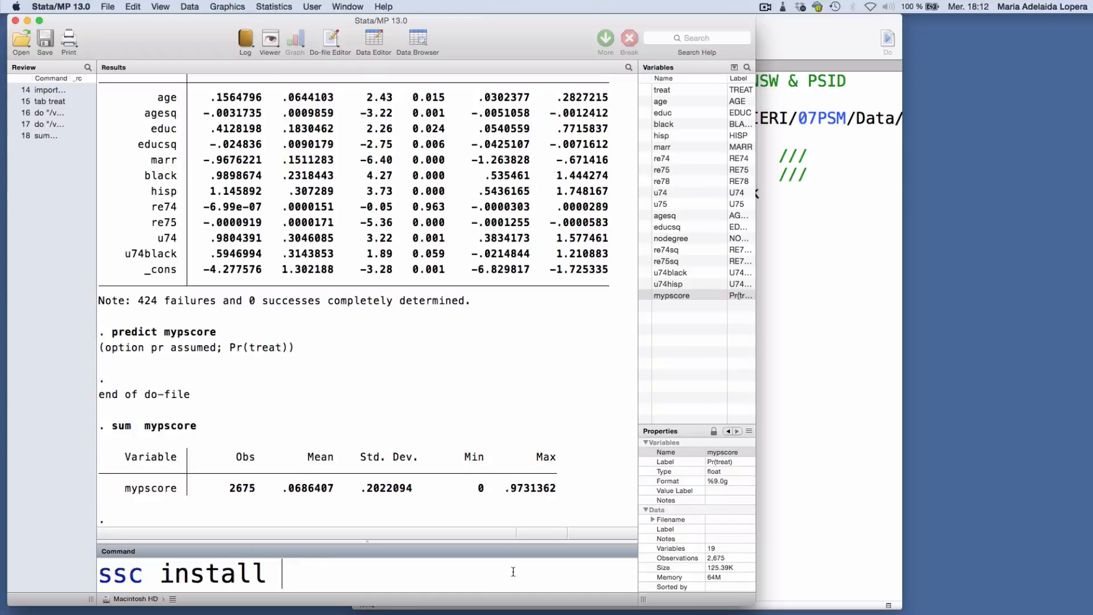
{"action": "type", "text": "psmatch2"}
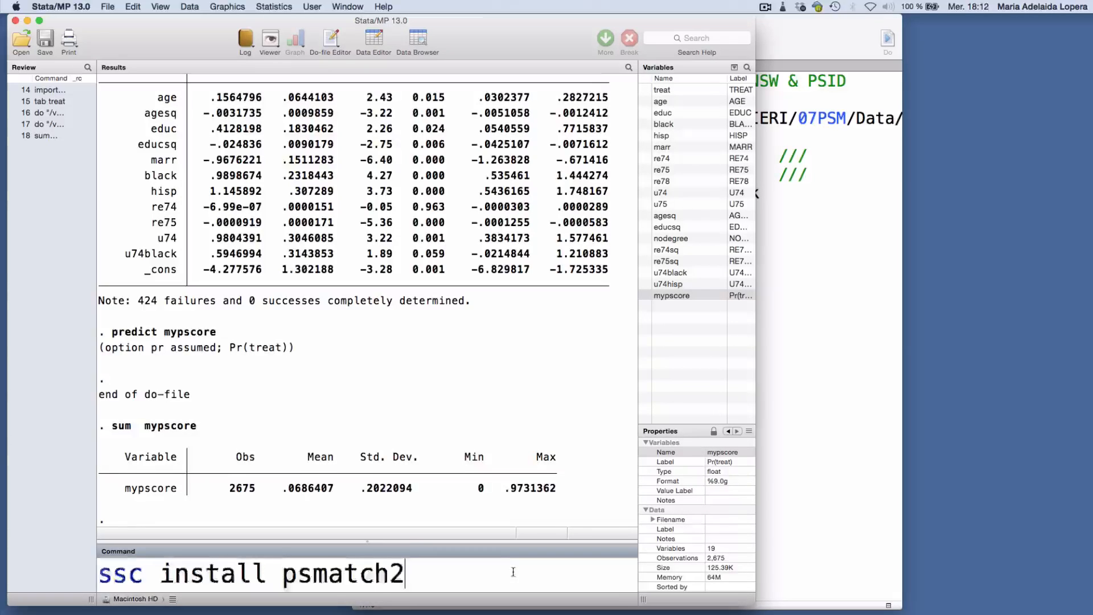
{"action": "key", "text": "Return"}
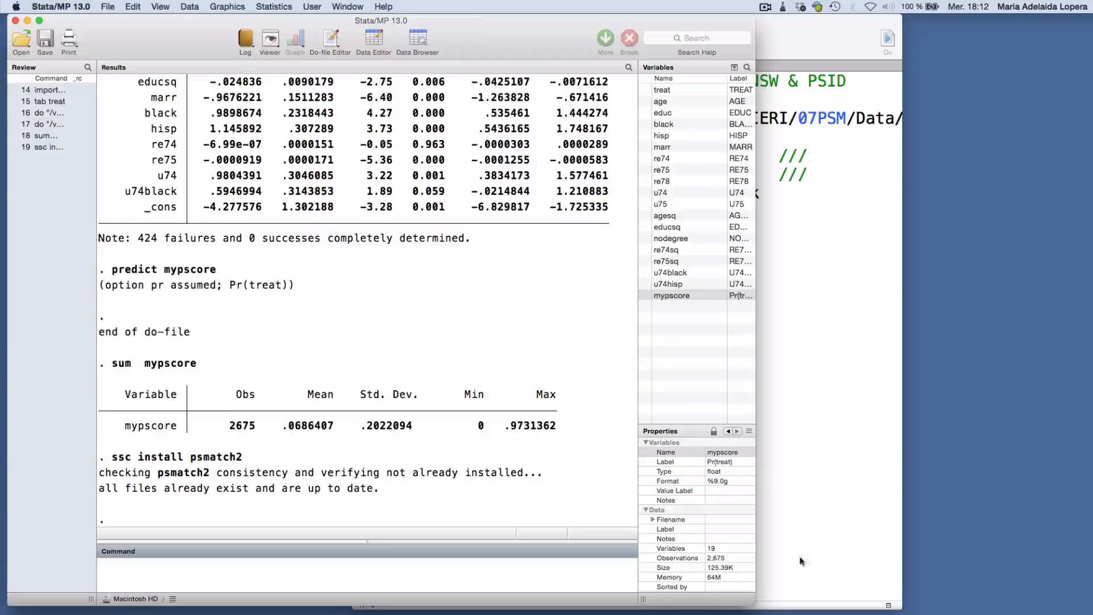
Add the line "psgraph, treated(treat) pscore(mypscore)" to the end of the do-file and run it to draw the graph
{"action": "left_click", "coordinate": [816, 533]}
{"action": "type", "text": "psgraph"}
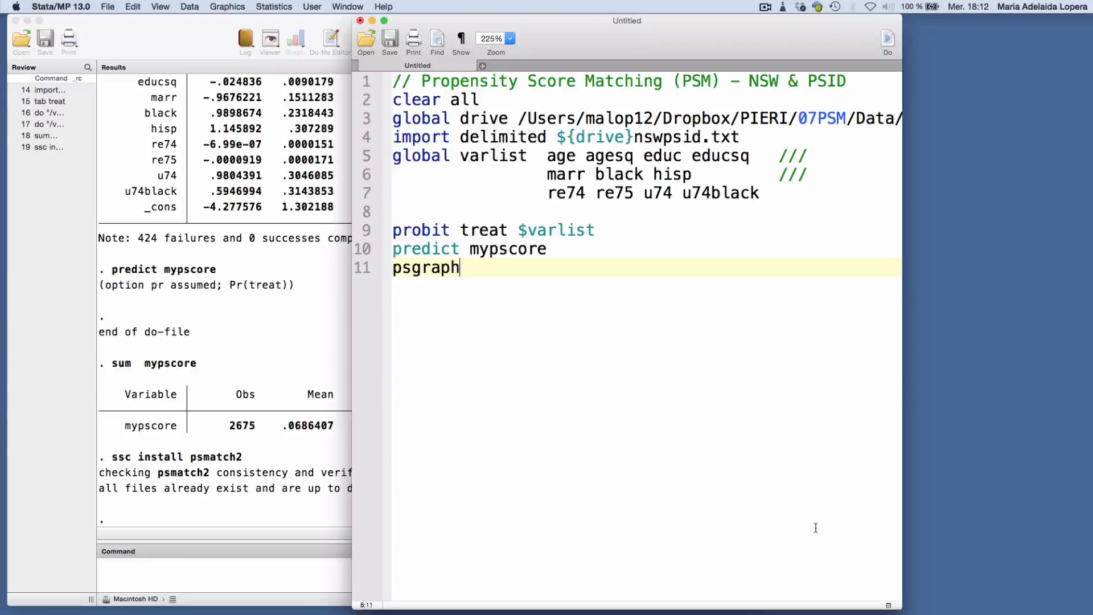
{"action": "type", "text": ", treated("}
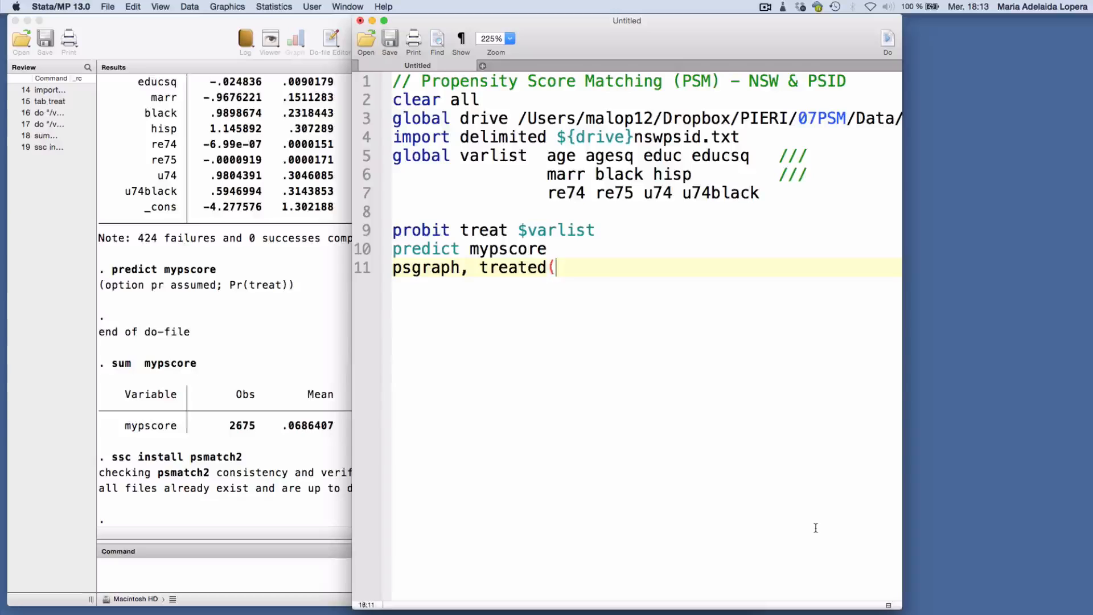
{"action": "type", "text": "treat) psc"}
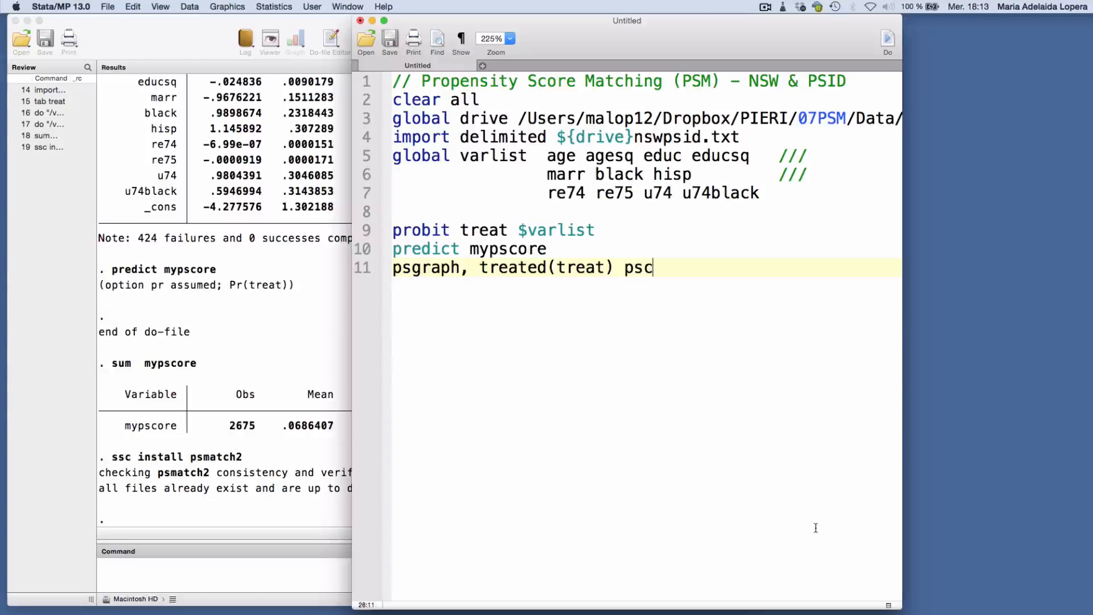
{"action": "type", "text": "ore(m"}
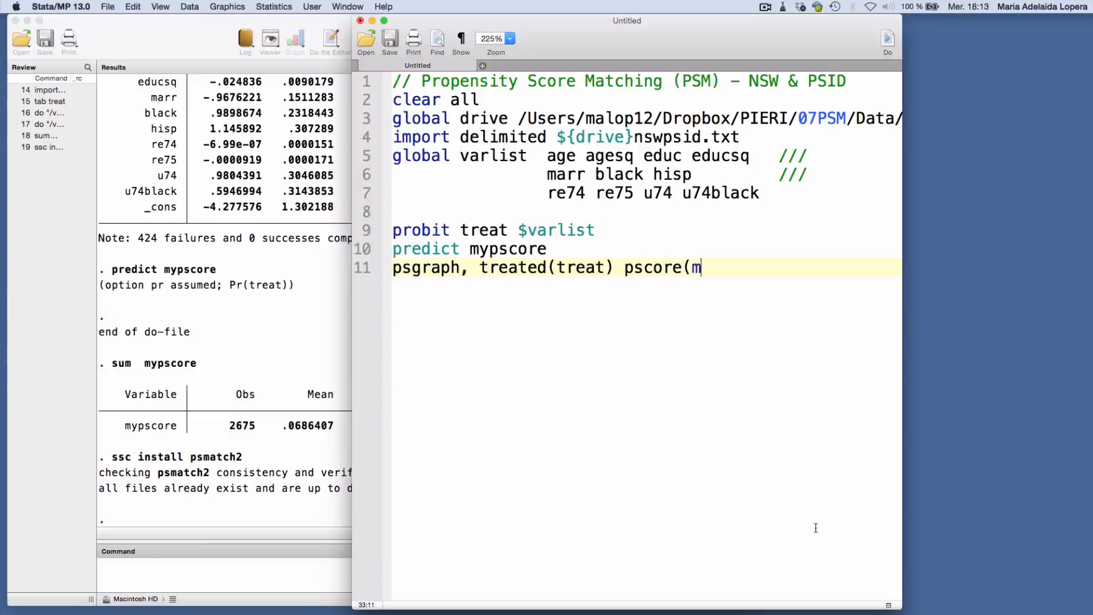
{"action": "type", "text": "ypscore)"}
{"action": "key", "text": "super+shift+d"}
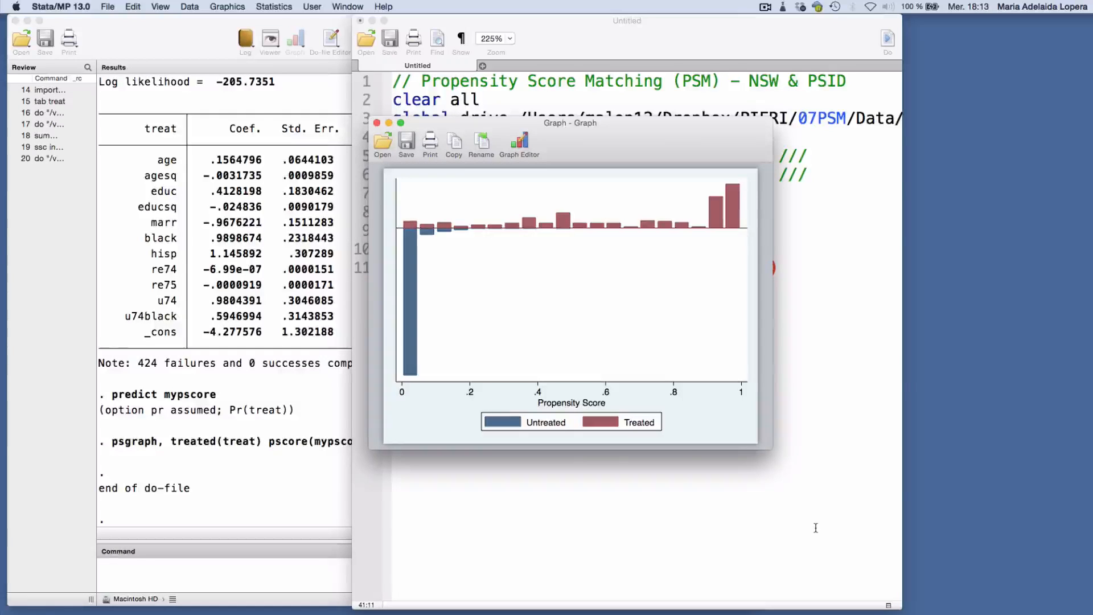
Return from the graph to the do-file and comment out the psgraph line with an asterisk
{"action": "left_click", "coordinate": [816, 528]}
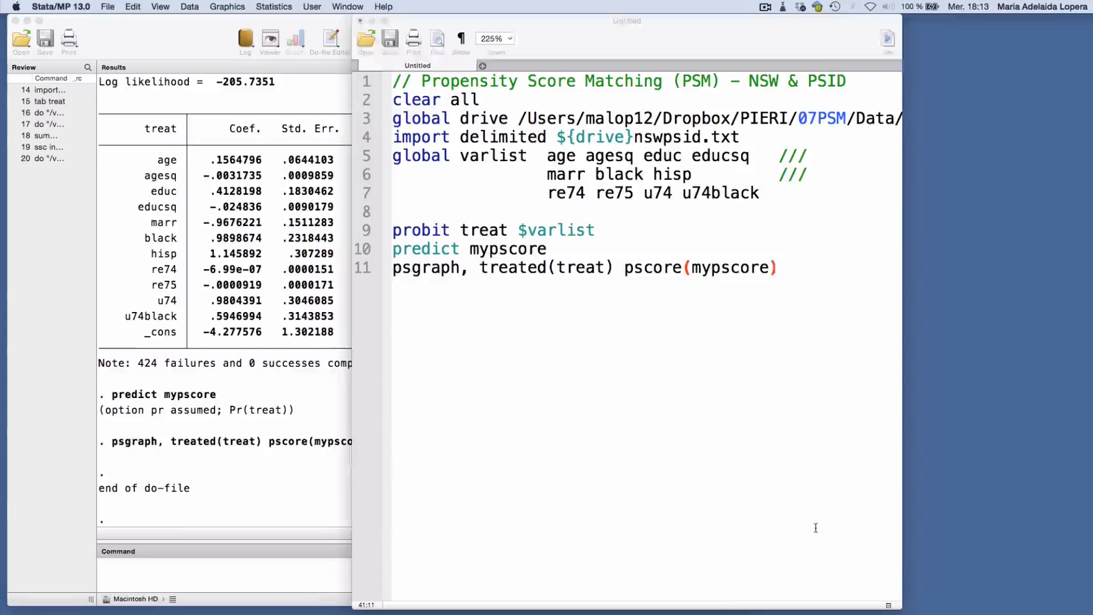
{"action": "left_click", "coordinate": [397, 268]}
{"action": "type", "text": "*"}
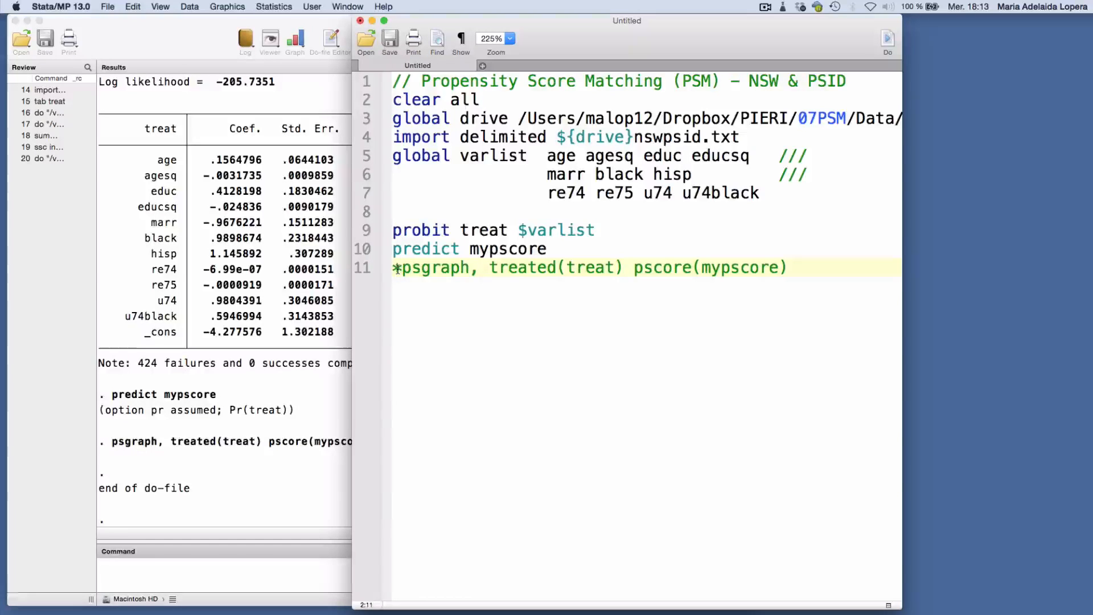
Add the line "pscore treat $varlist, pscore(newpscore) comsup" below the commented-out psgraph line
{"action": "key", "text": "super+Right"}
{"action": "key", "text": "Return"}
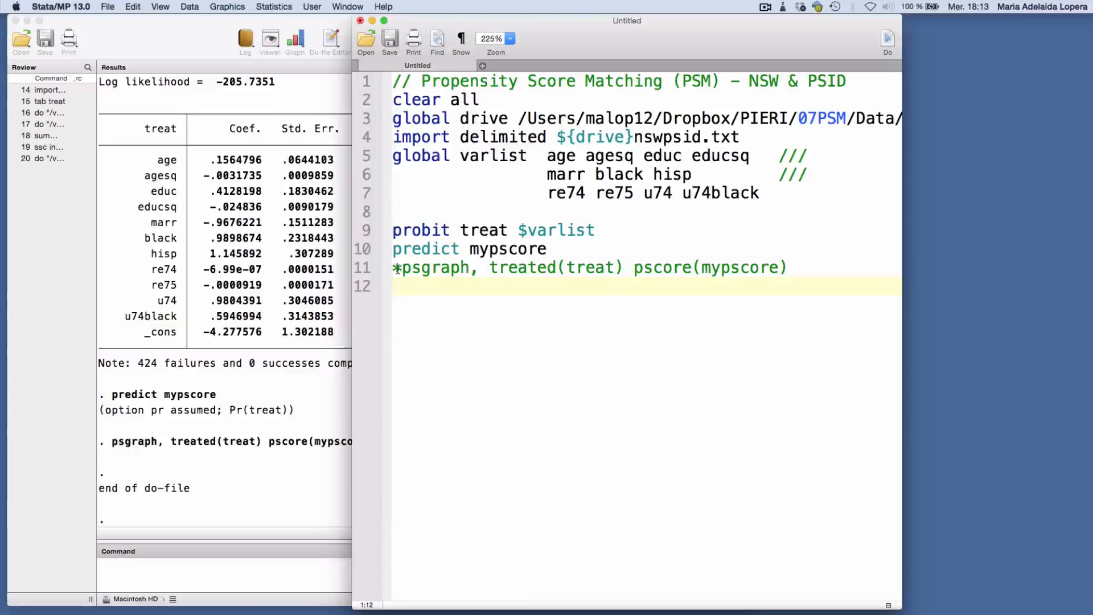
{"action": "type", "text": "pscore"}
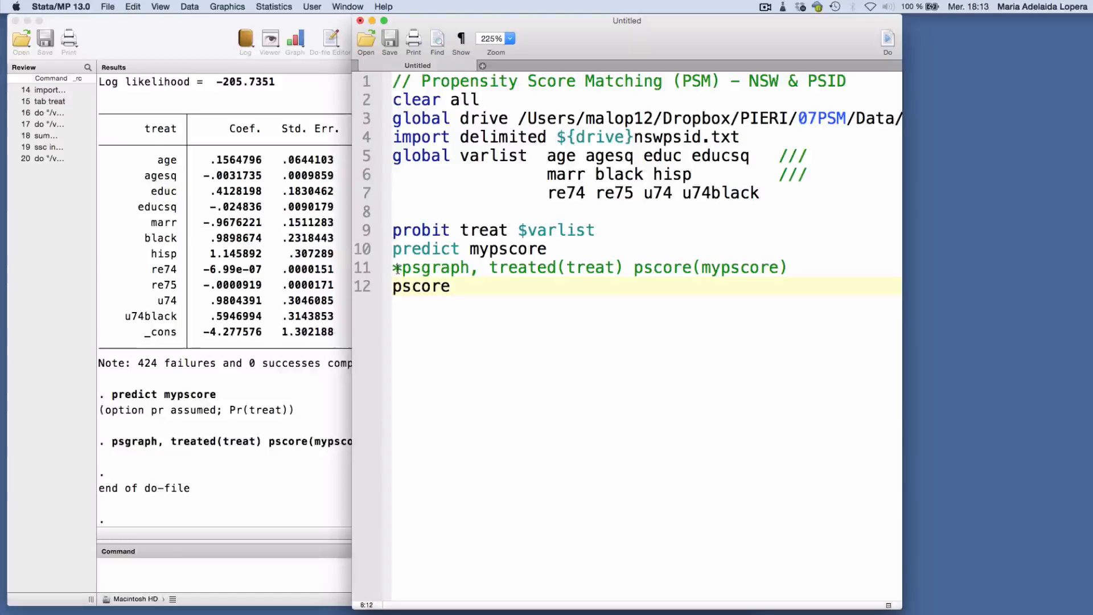
{"action": "type", "text": "treat $varlist"}
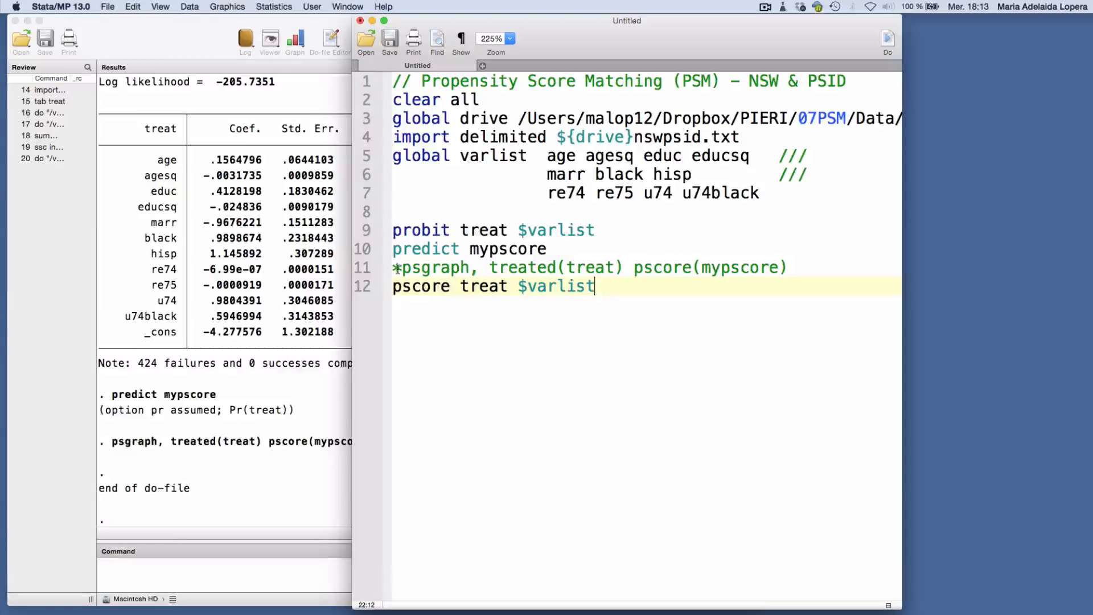
{"action": "type", "text": ", pscore(newps"}
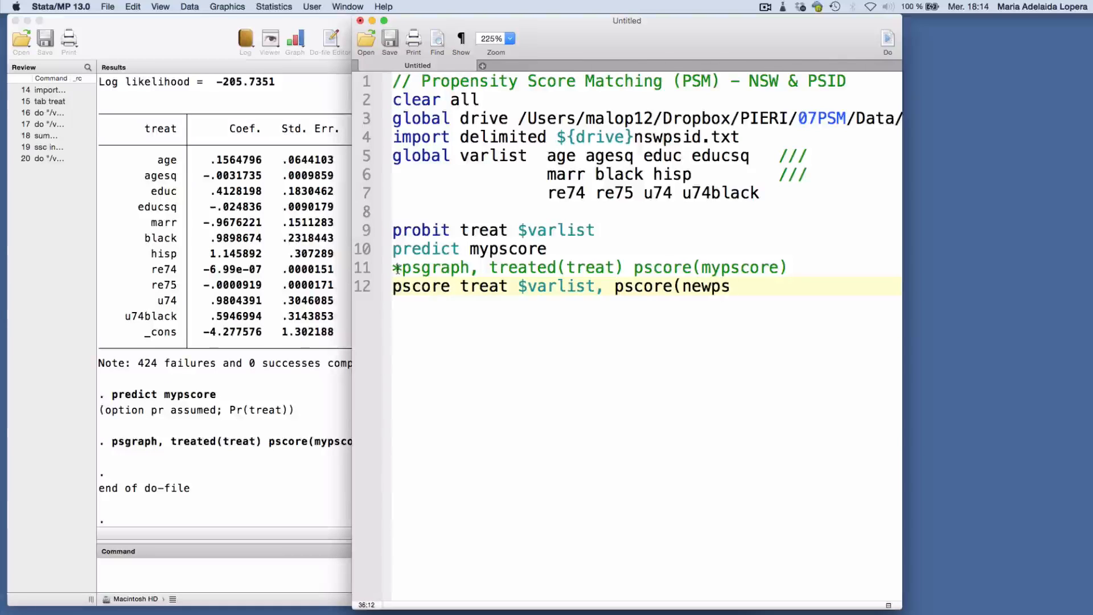
{"action": "type", "text": "core) comsup"}
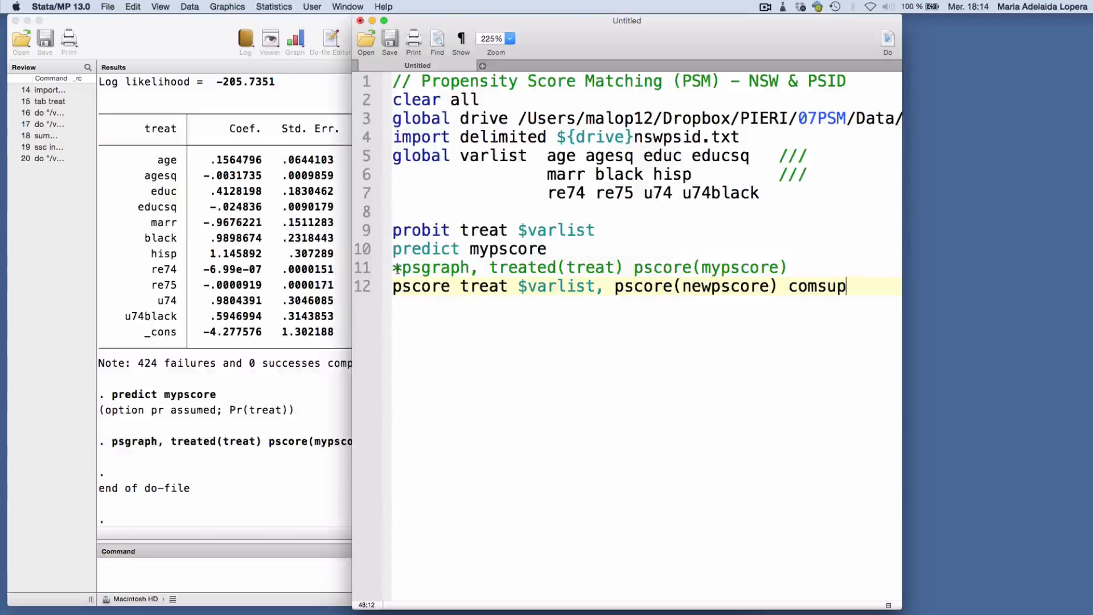
Run the do-file with the new pscore line, bring the results forward and select the newpscore variable
{"action": "key", "text": "super+shift+d"}
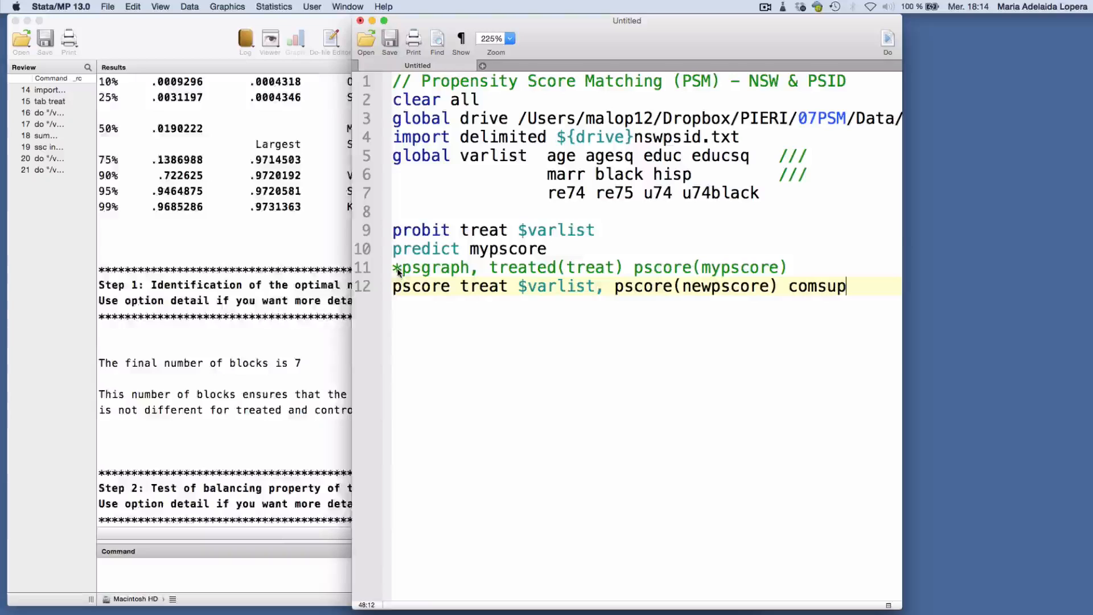
{"action": "left_click", "coordinate": [103, 419]}
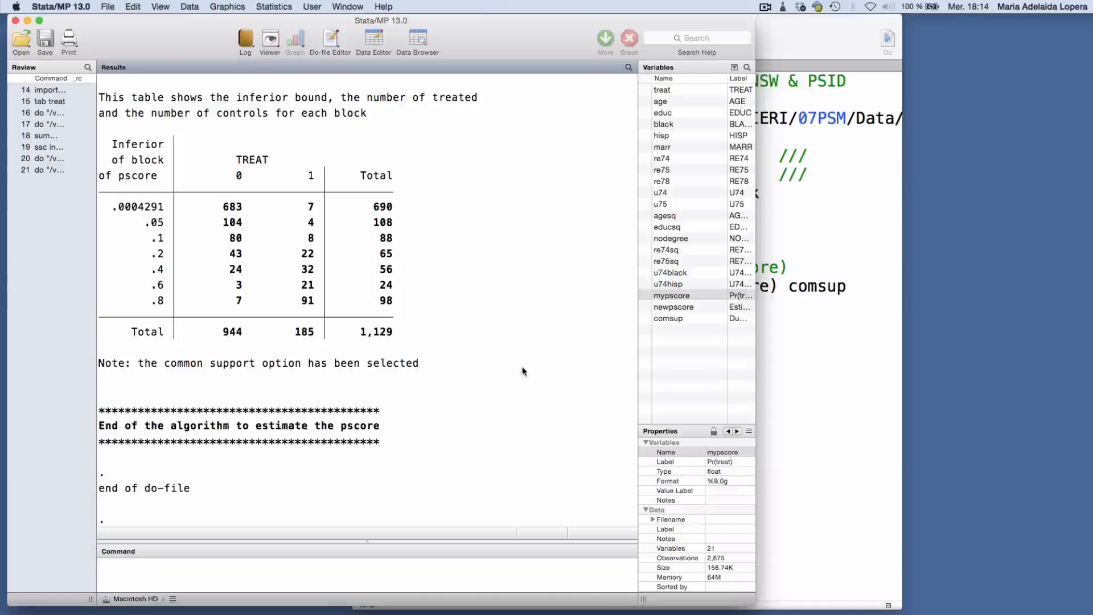
{"action": "left_click", "coordinate": [658, 308]}
Examine the pscore output: probit table, region of common support, number of blocks, balancing test and treated/control counts per block
{"action": "scroll", "coordinate": [405, 352], "scroll_direction": "up", "scroll_amount": 10}
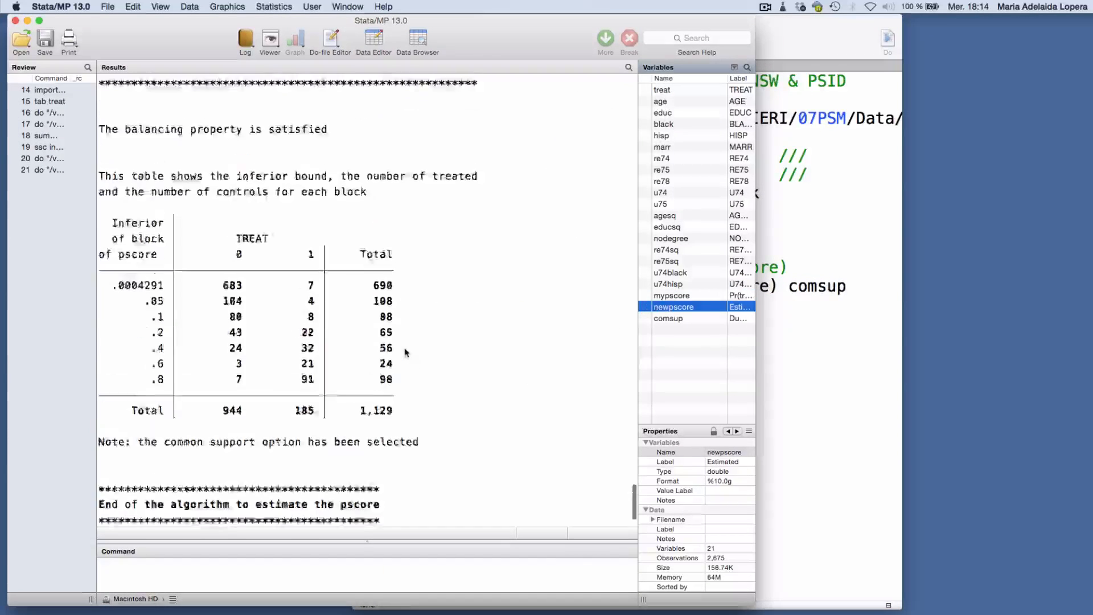
{"action": "scroll", "coordinate": [404, 348], "scroll_direction": "up", "scroll_amount": 15}
{"action": "scroll", "coordinate": [404, 347], "scroll_direction": "down", "scroll_amount": 4}
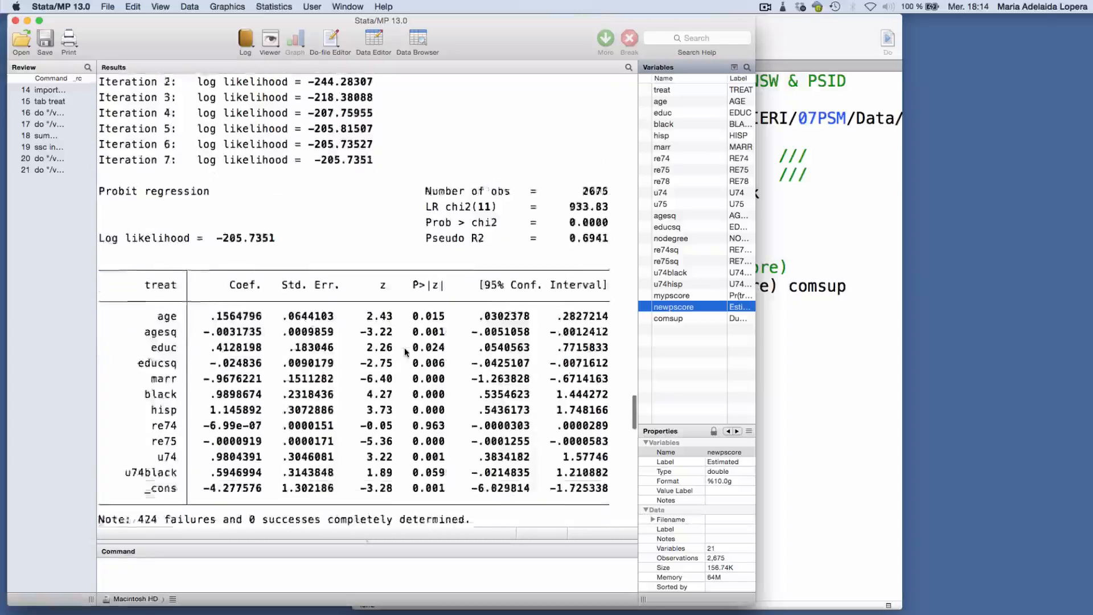
{"action": "scroll", "coordinate": [404, 347], "scroll_direction": "down", "scroll_amount": 8}
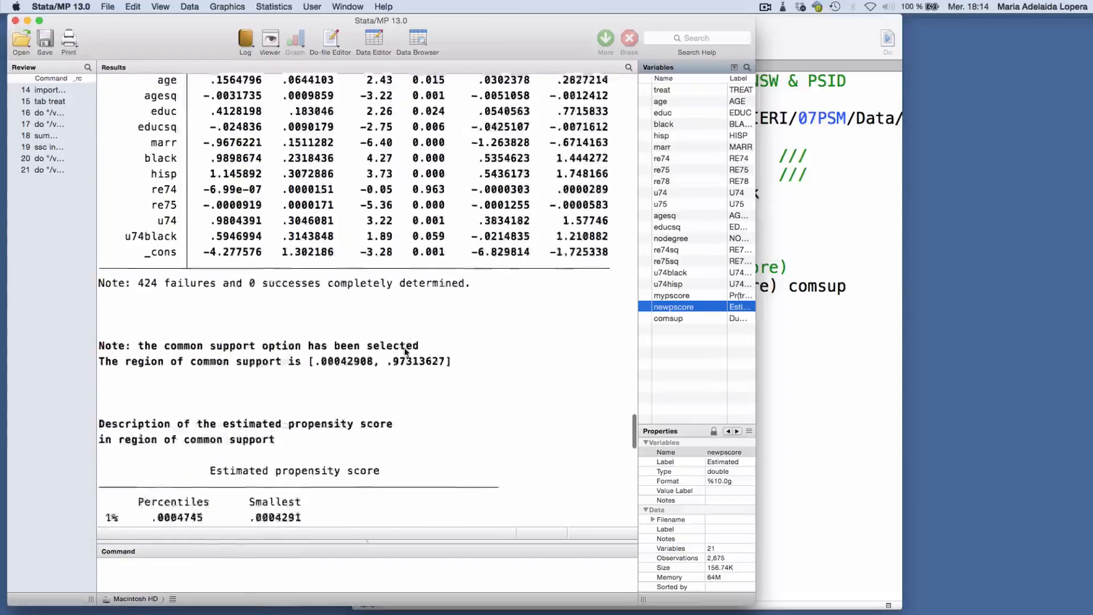
{"action": "scroll", "coordinate": [405, 351], "scroll_direction": "down", "scroll_amount": 4}
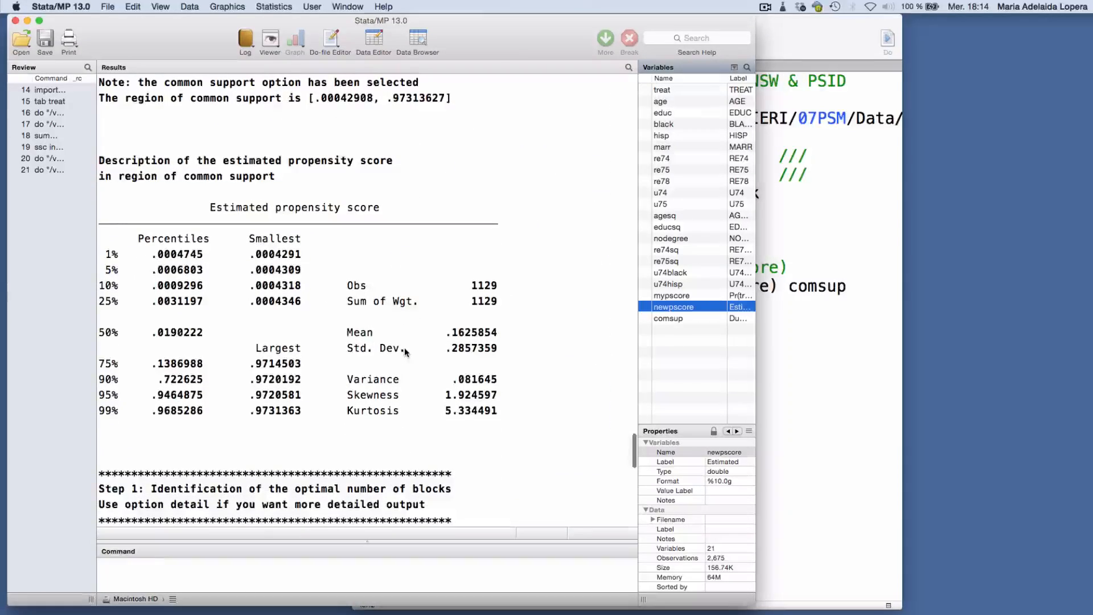
{"action": "scroll", "coordinate": [404, 347], "scroll_direction": "down", "scroll_amount": 16}
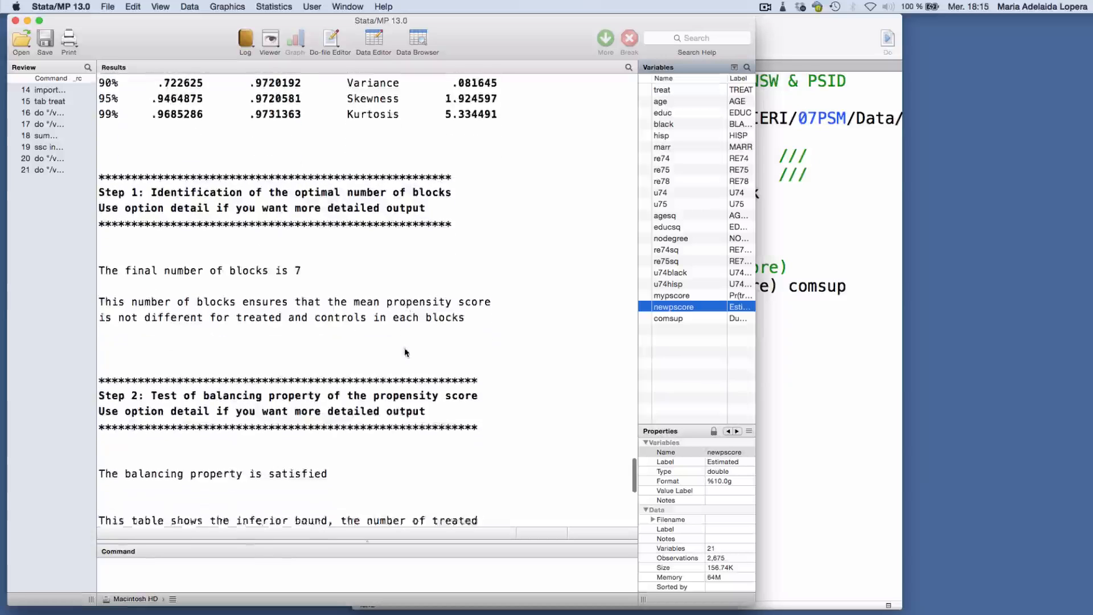
{"action": "scroll", "coordinate": [404, 352], "scroll_direction": "up", "scroll_amount": 1}
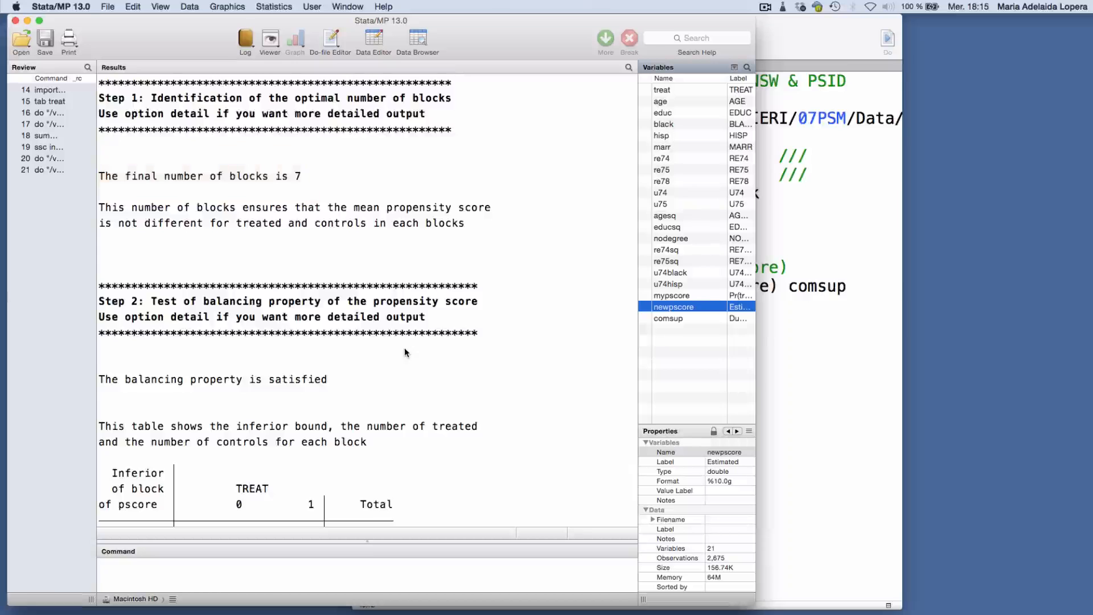
{"action": "scroll", "coordinate": [405, 351], "scroll_direction": "down", "scroll_amount": 5}
{"action": "scroll", "coordinate": [405, 351], "scroll_direction": "down", "scroll_amount": 3}
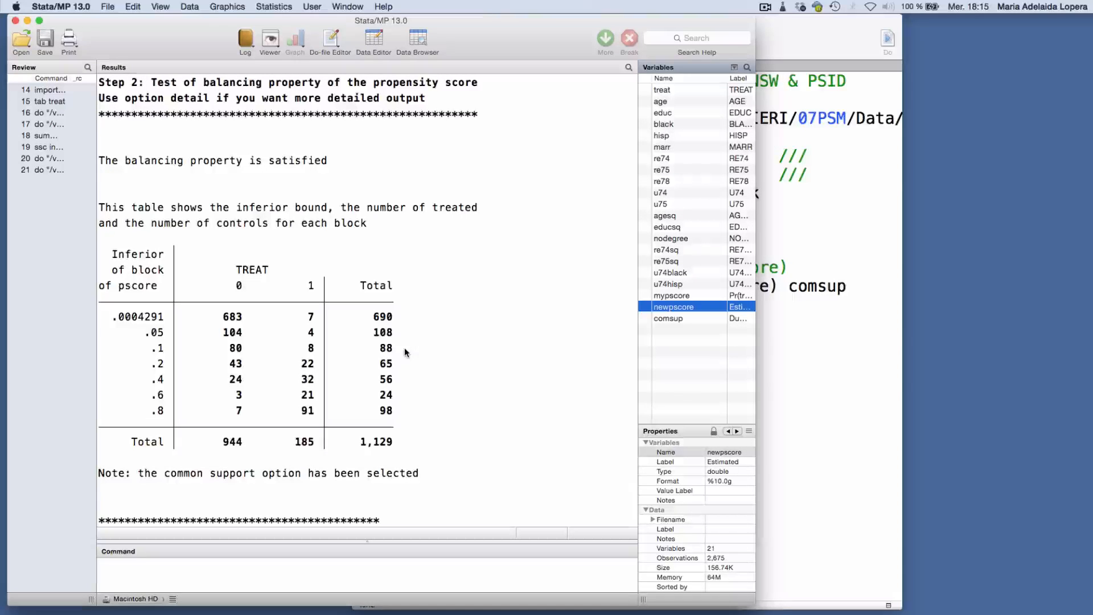
Add u75 after u74black in the global varlist of the do-file and rerun it
{"action": "left_click", "coordinate": [795, 342]}
{"action": "left_click", "coordinate": [759, 192]}
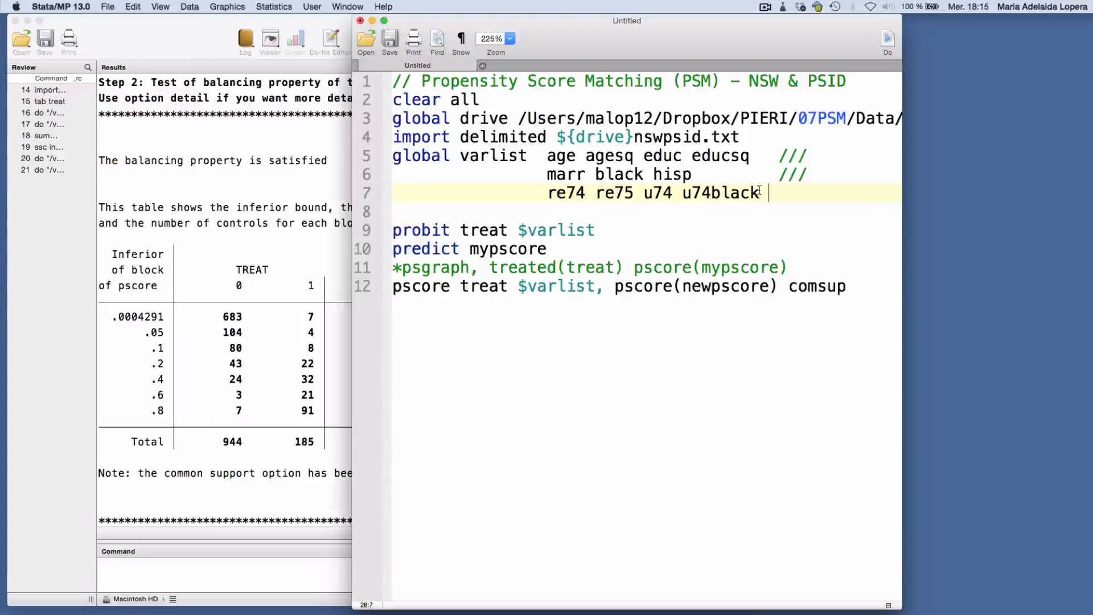
{"action": "type", "text": "u75"}
{"action": "key", "text": "super+shift+d"}
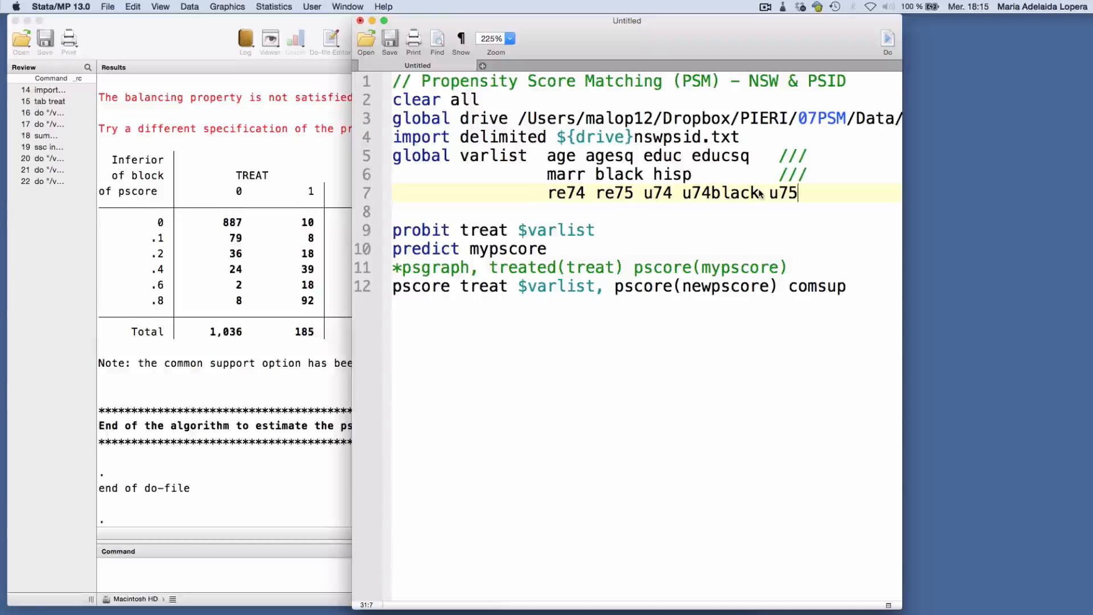
Review the balancing property test in the results of the specification with u75
{"action": "left_click", "coordinate": [333, 284]}
{"action": "scroll", "coordinate": [333, 285], "scroll_direction": "up", "scroll_amount": 3}
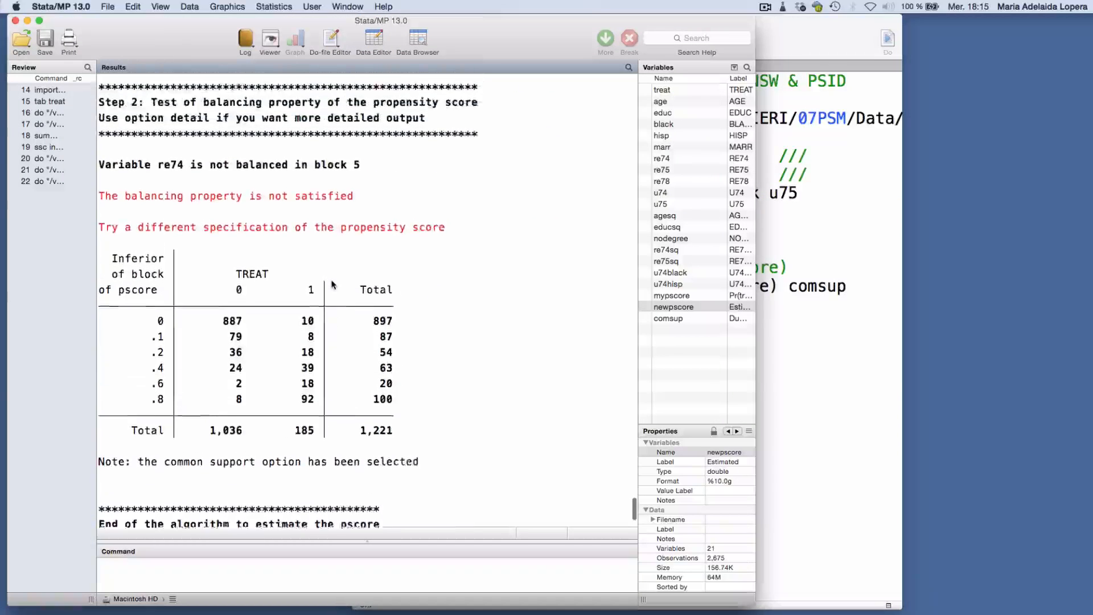
{"action": "scroll", "coordinate": [333, 284], "scroll_direction": "up", "scroll_amount": 1}
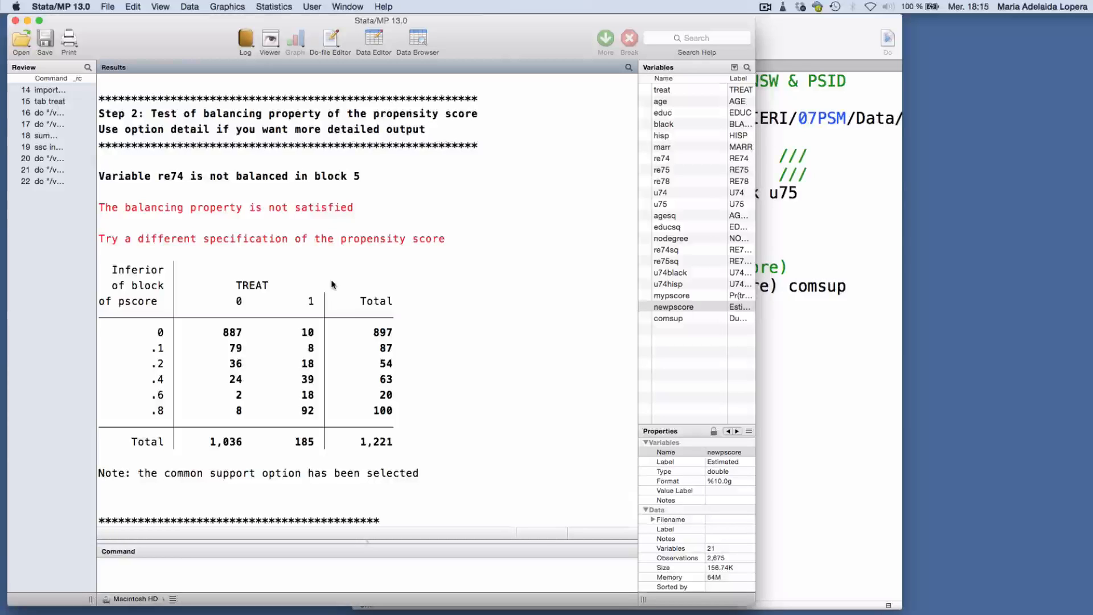
Run "compare mypscore newpscore" to compare the two propensity score variables
{"action": "left_click", "coordinate": [192, 575]}
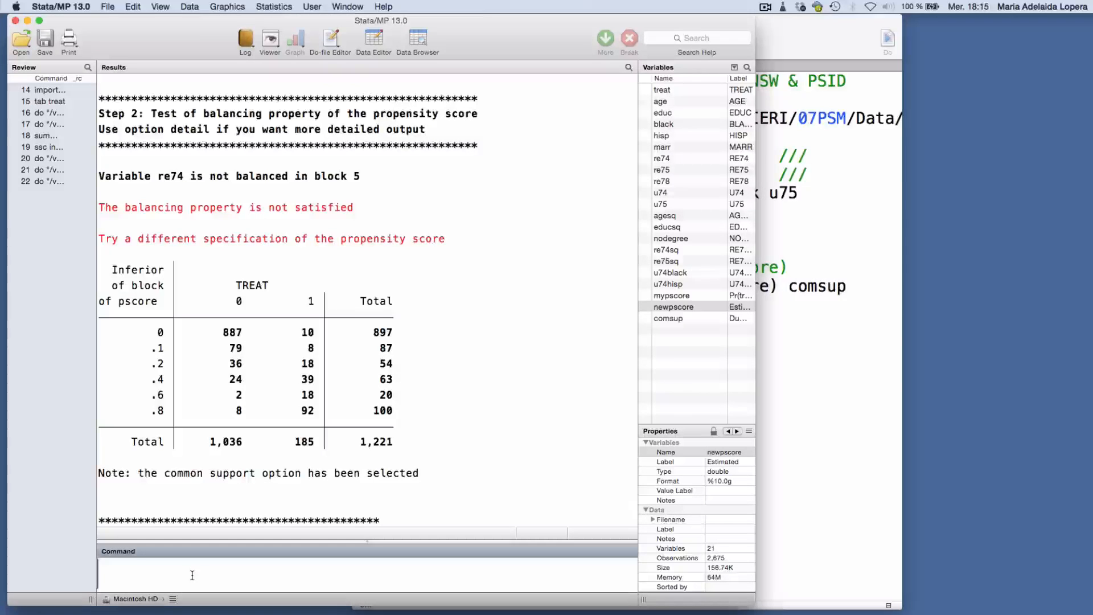
{"action": "type", "text": "compare"}
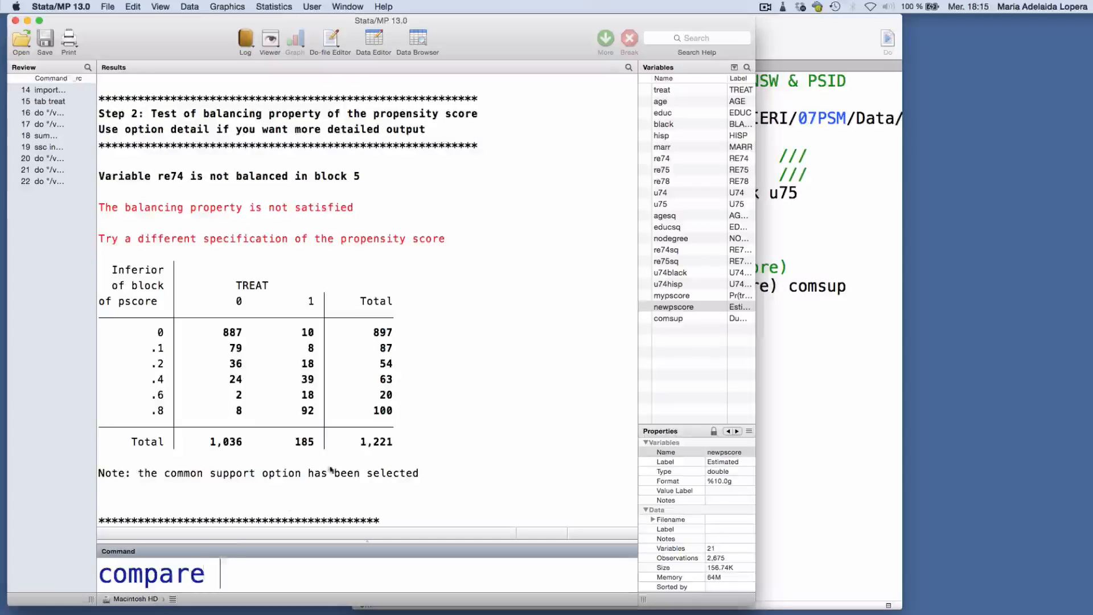
{"action": "left_click", "coordinate": [644, 296]}
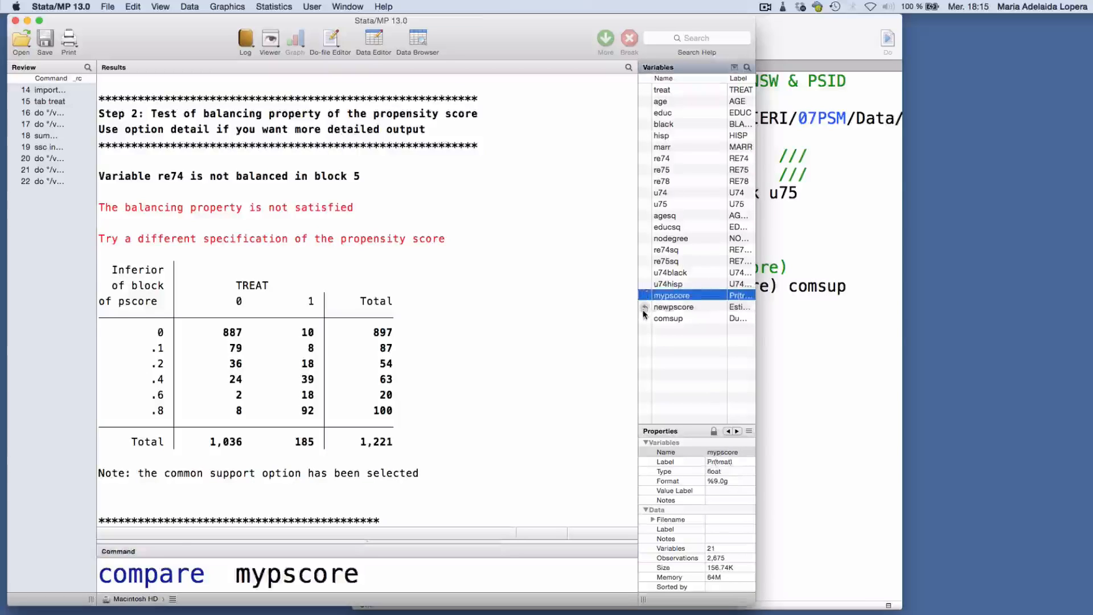
{"action": "left_click", "coordinate": [645, 308]}
{"action": "key", "text": "Return"}
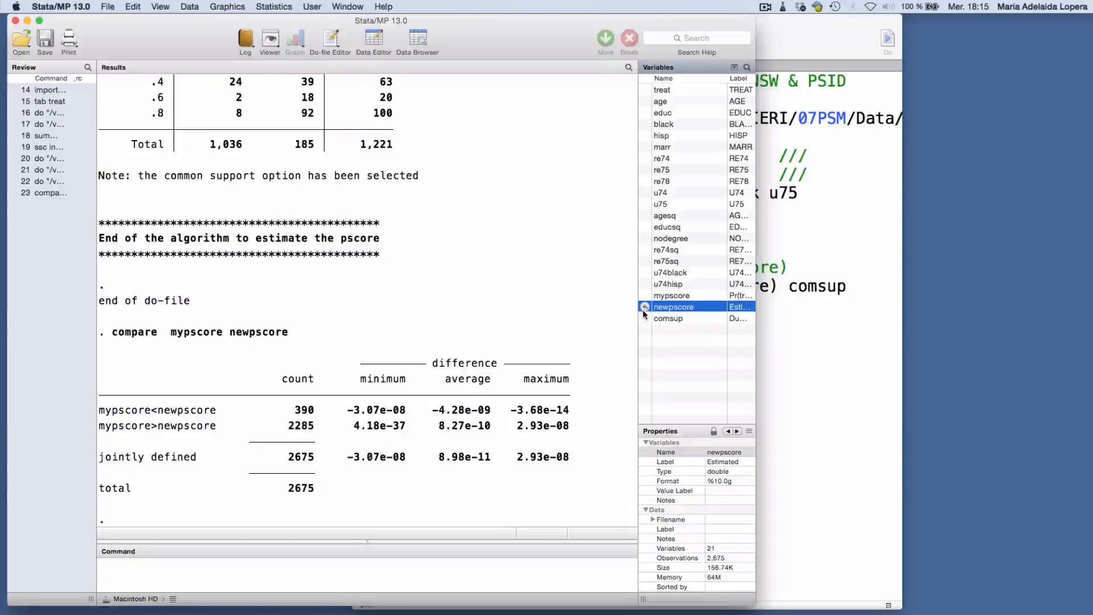
Run "browse mypscore newpscore" to view both scores side by side, and close the data browser
{"action": "left_click", "coordinate": [540, 573]}
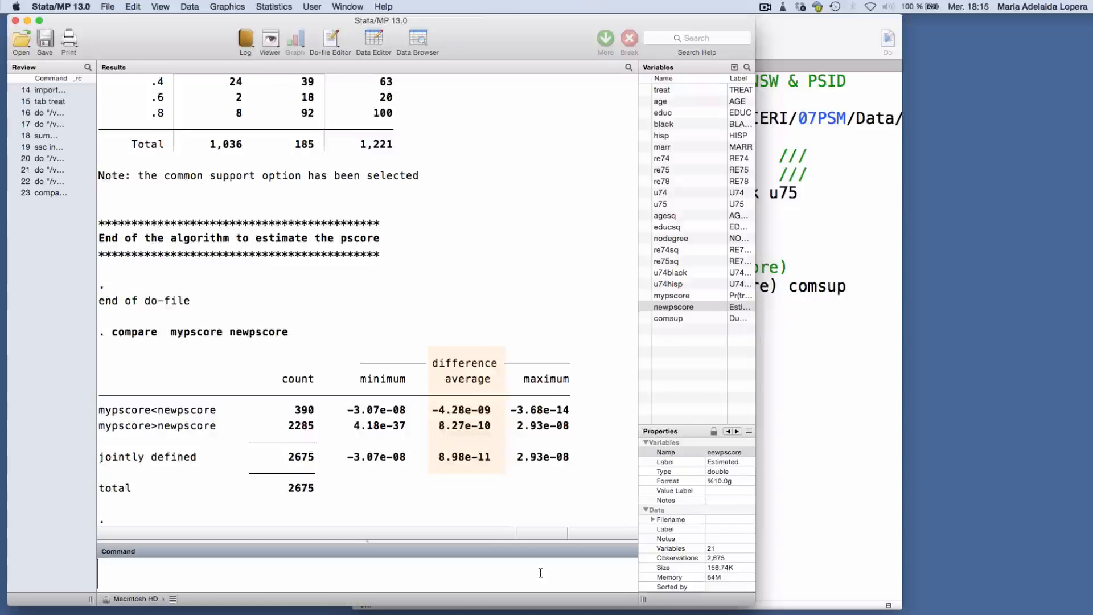
{"action": "type", "text": "browse"}
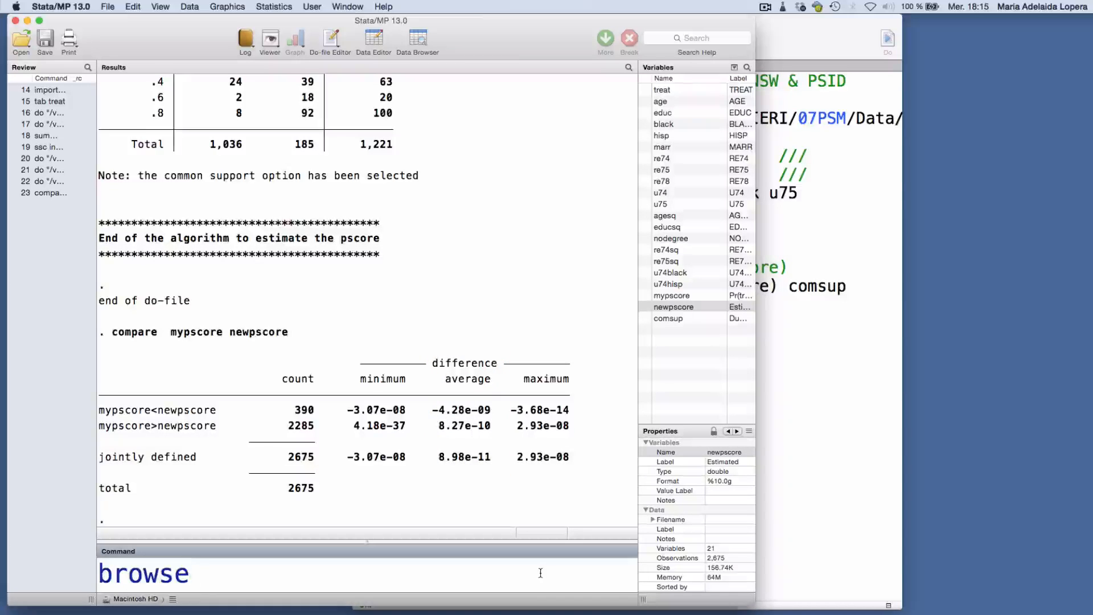
{"action": "left_click", "coordinate": [645, 295]}
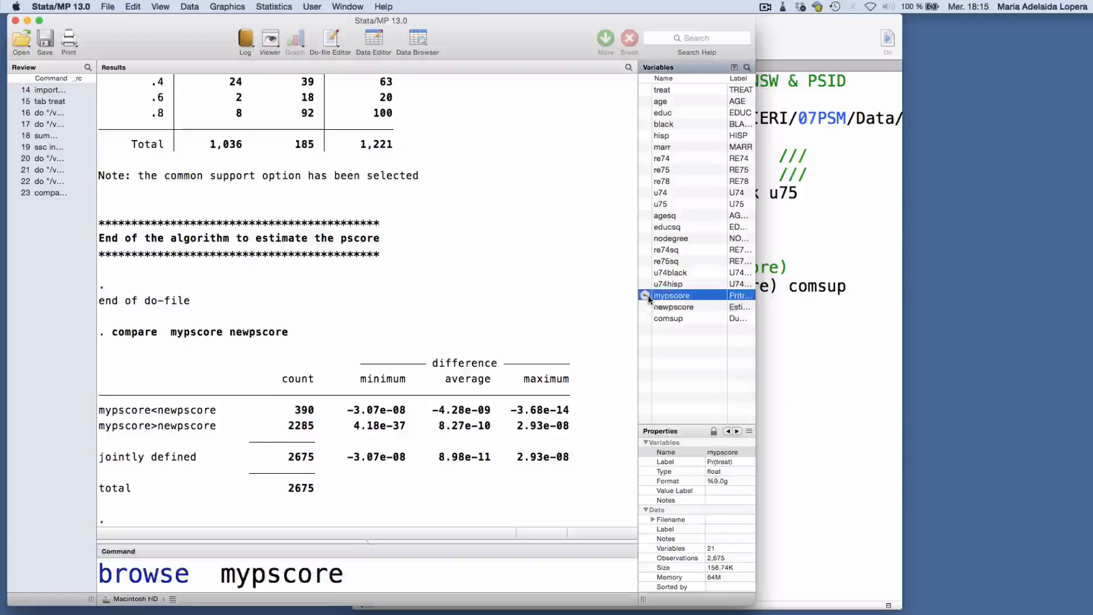
{"action": "left_click", "coordinate": [646, 307]}
{"action": "key", "text": "Return"}
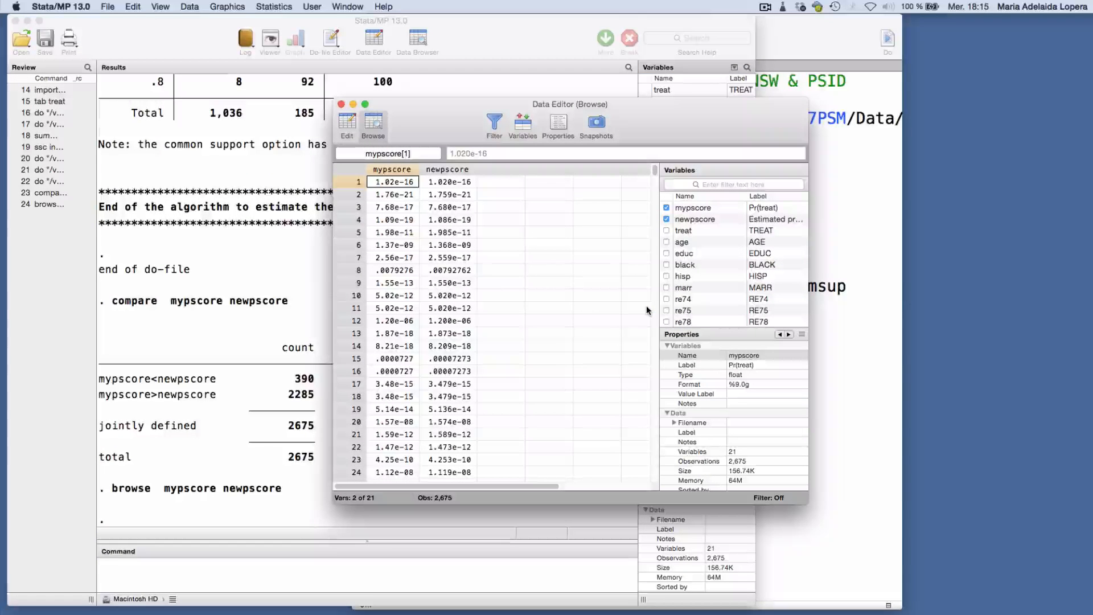
{"action": "left_click", "coordinate": [342, 104]}
Return to the do-file and remove u75 from the global varlist
{"action": "left_click", "coordinate": [781, 206]}
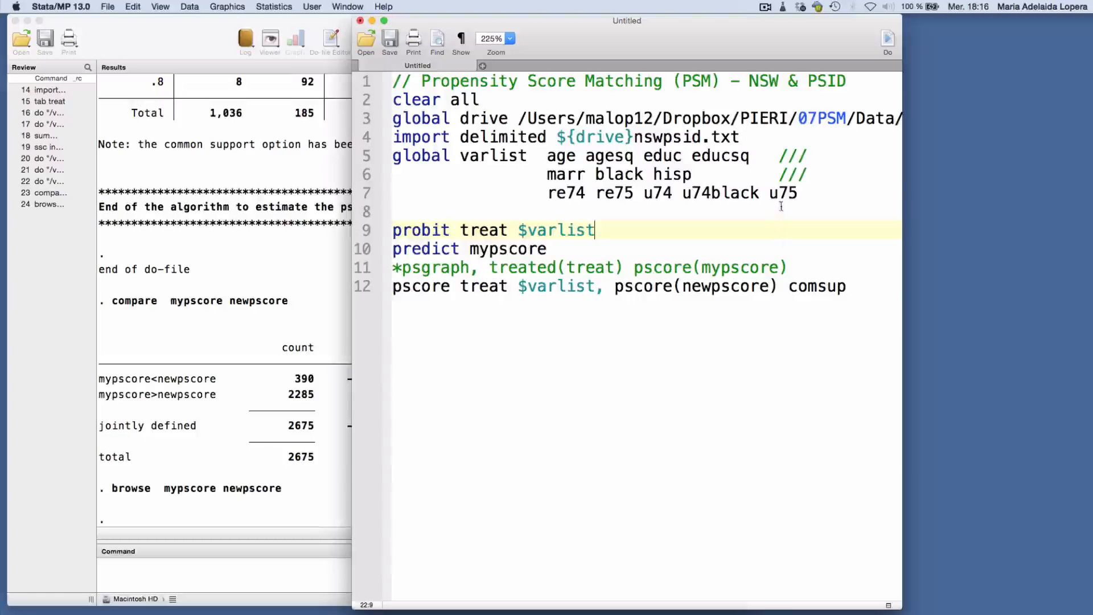
{"action": "double_click", "coordinate": [782, 199]}
{"action": "key", "text": "BackSpace"}
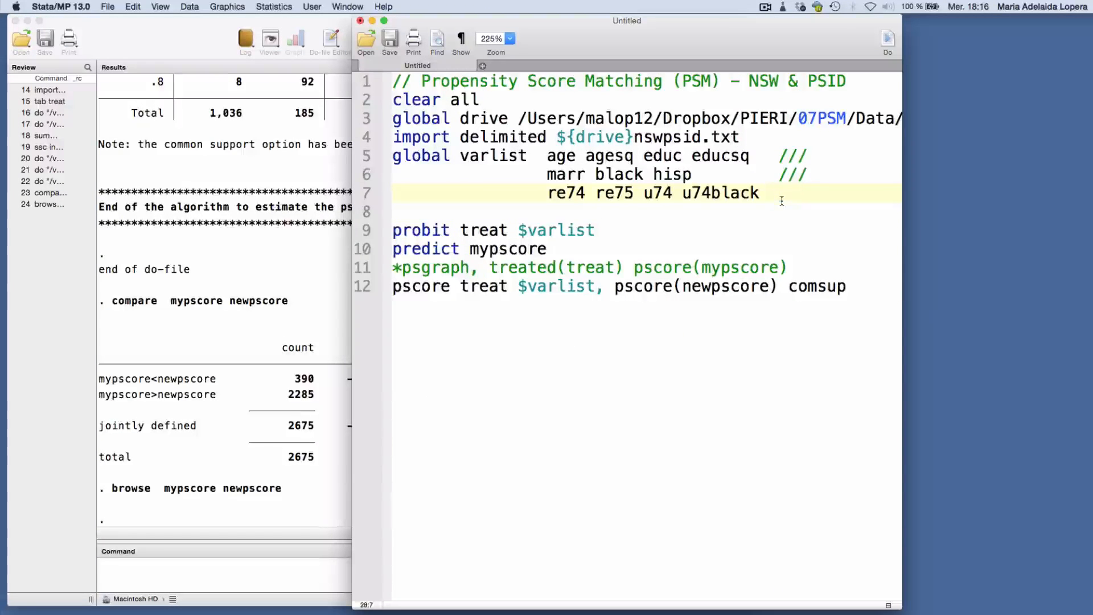
Add the line "attnd re78 treat, pscore(mypscore)" at the end of the do-file, run it and bring the matching results forward
{"action": "left_click", "coordinate": [741, 314]}
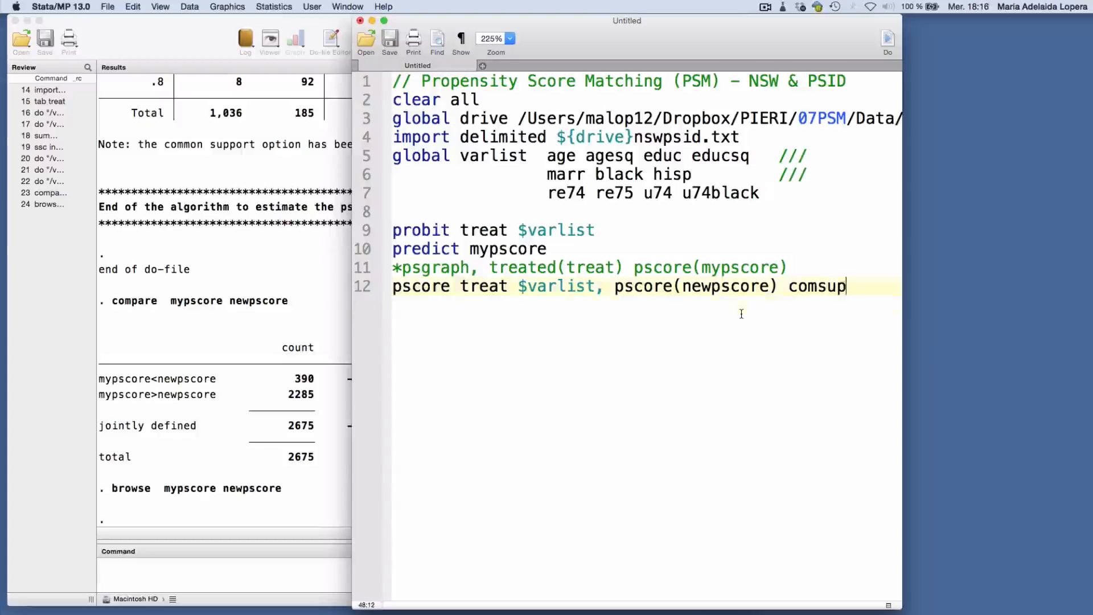
{"action": "key", "text": "Return"}
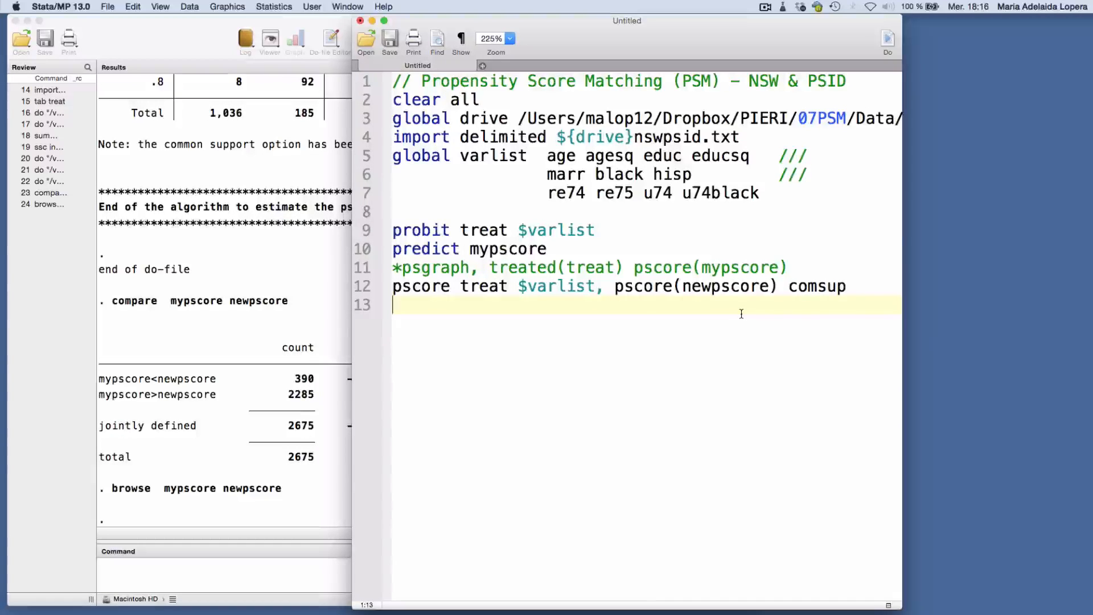
{"action": "type", "text": "att"}
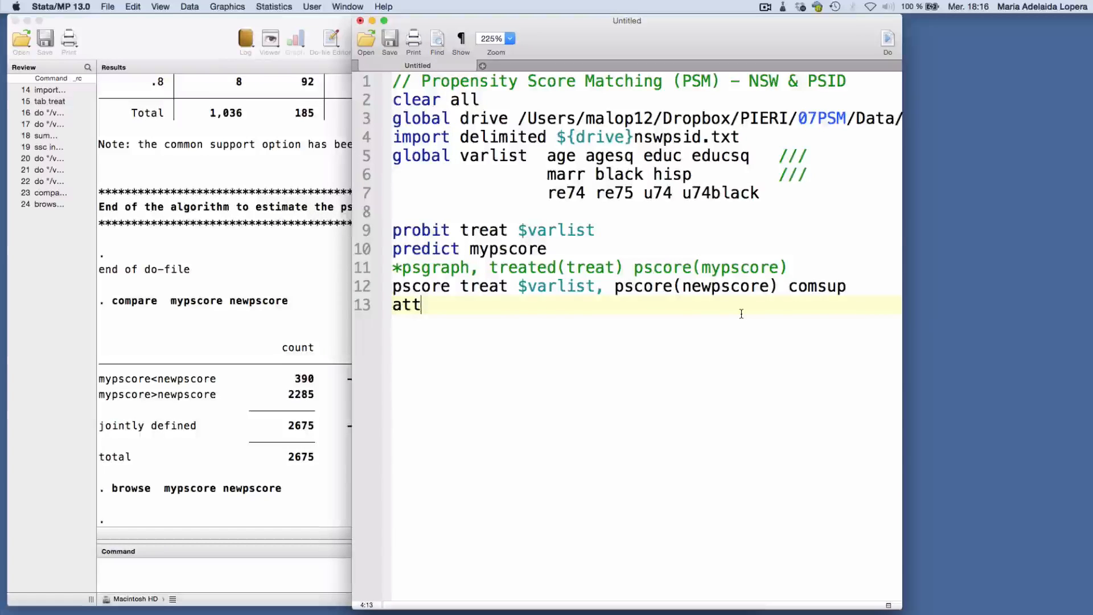
{"action": "type", "text": "nd re"}
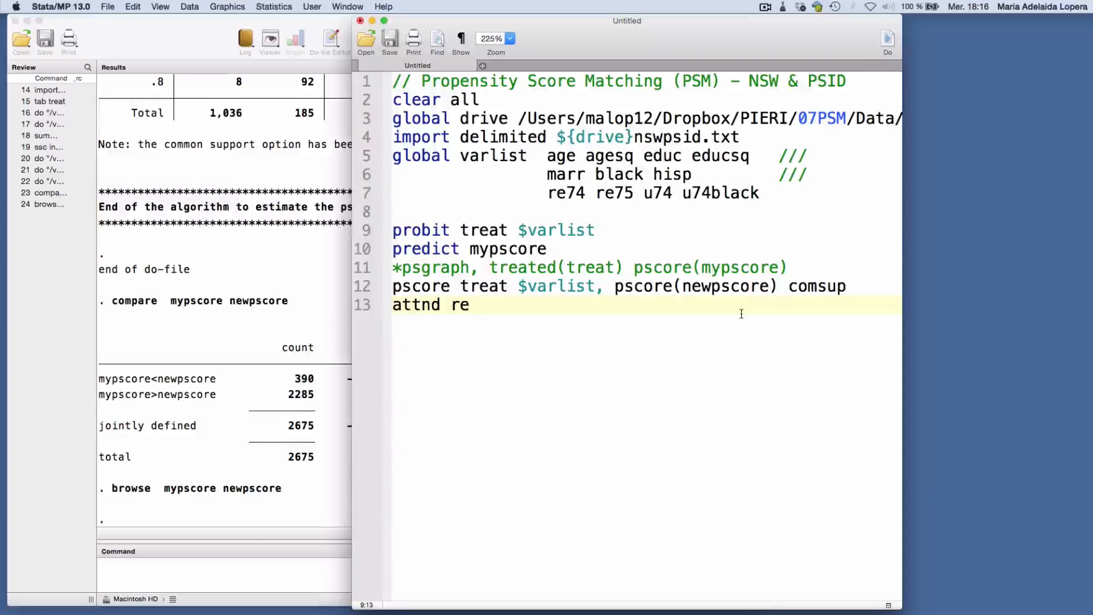
{"action": "type", "text": "78 tre"}
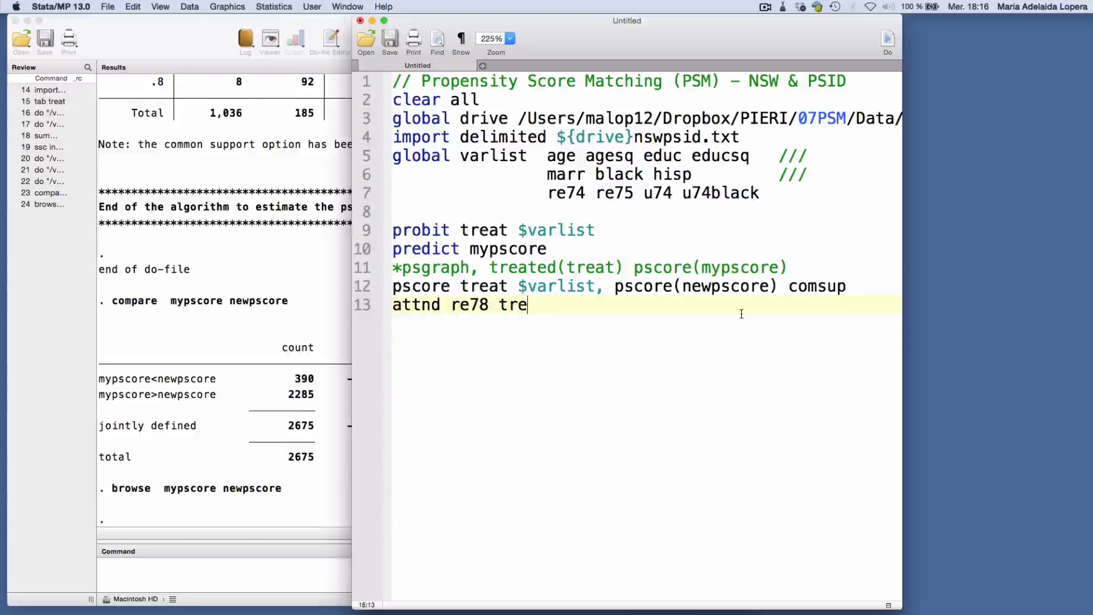
{"action": "type", "text": "at, pscore"}
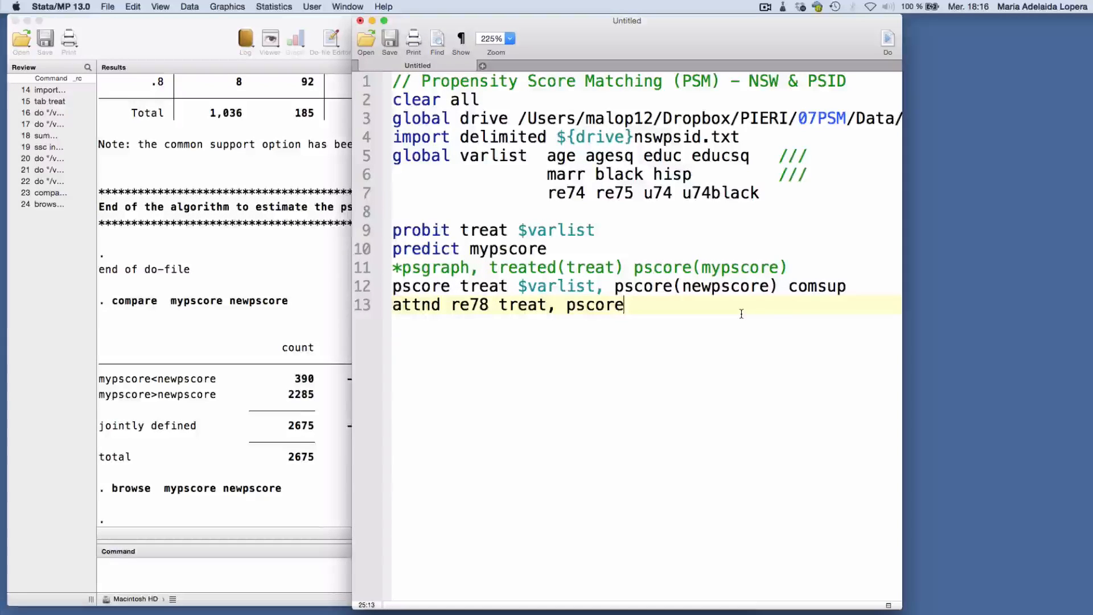
{"action": "type", "text": "(mypscore)"}
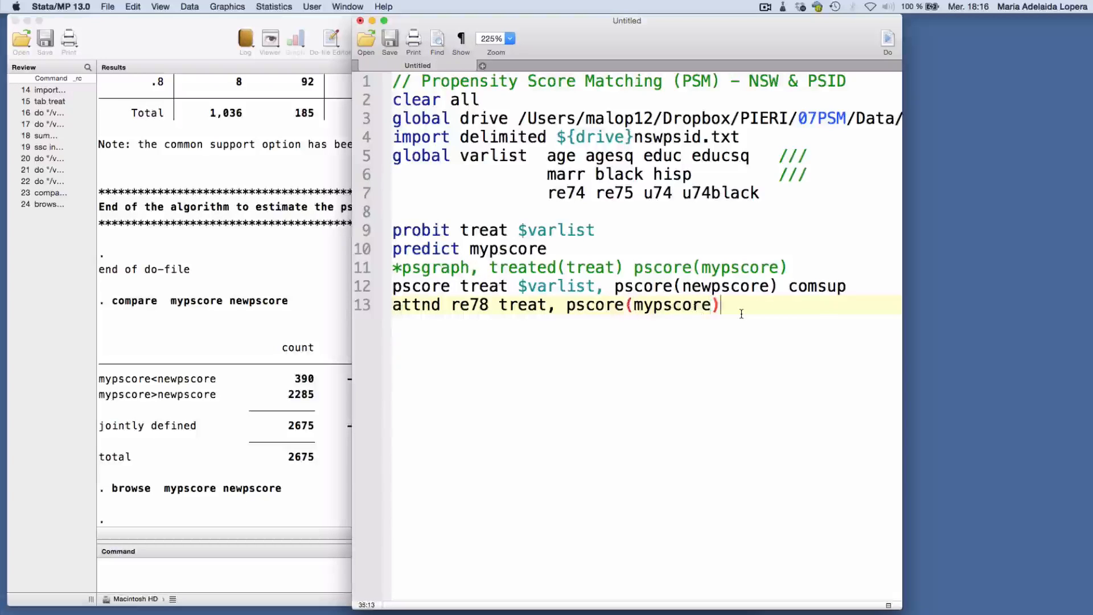
{"action": "key", "text": "super+shift+d"}
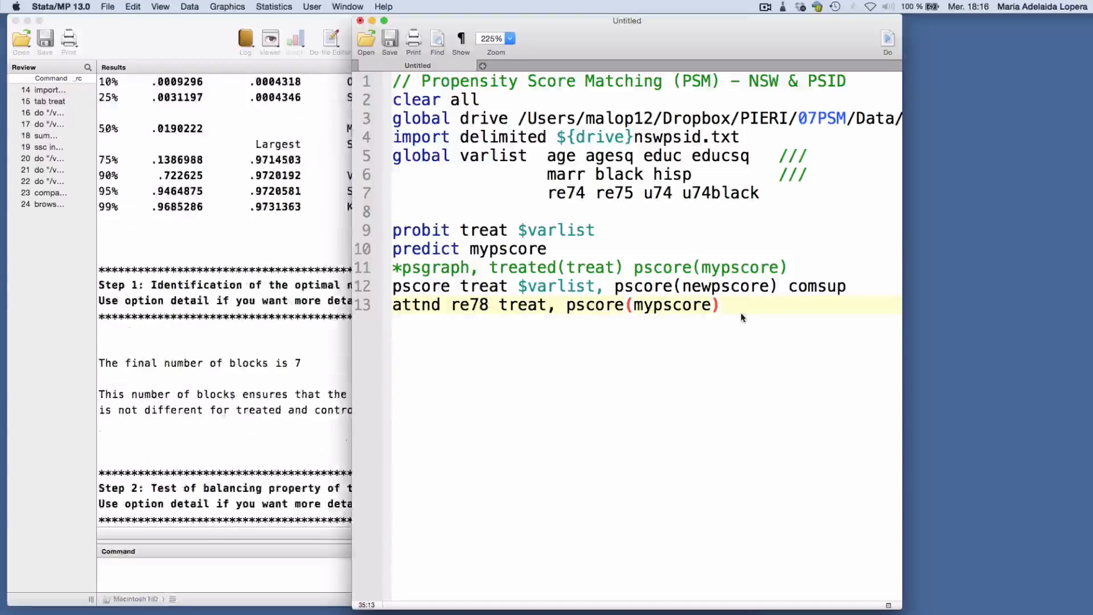
{"action": "left_click", "coordinate": [310, 521]}
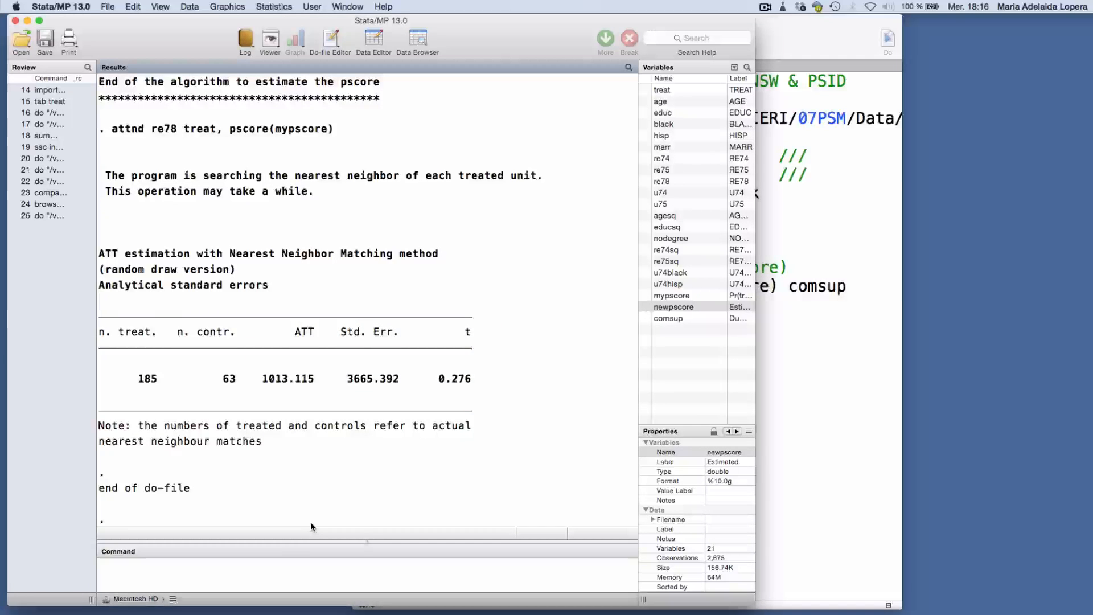
Add the line "attk re78 treat, pscore(mypscore)" below the attnd command, run the do-file and bring the kernel matching results forward
{"action": "left_click", "coordinate": [852, 399]}
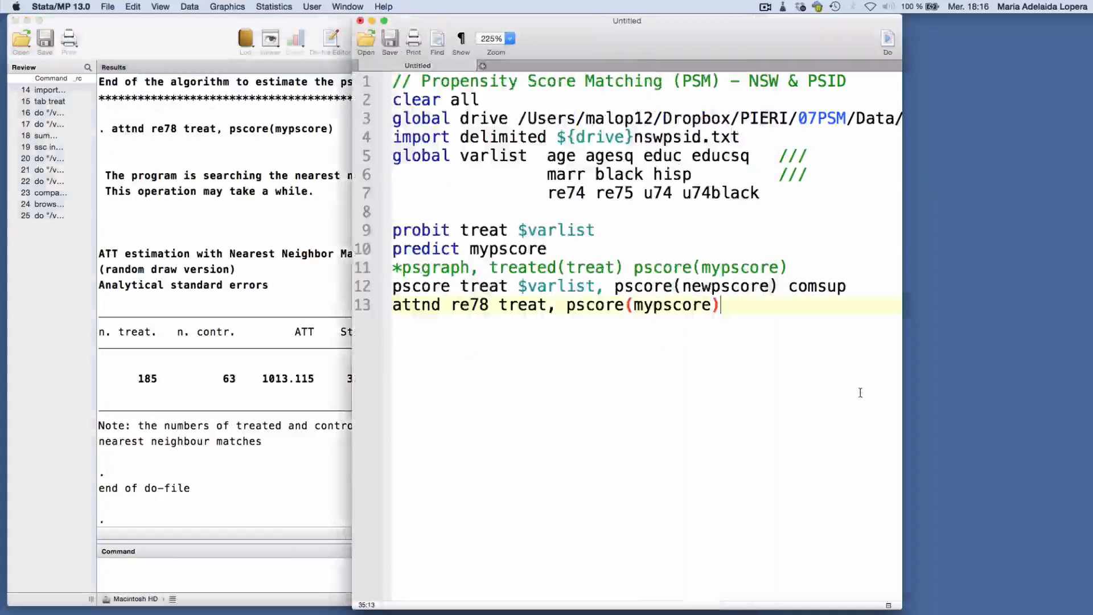
{"action": "left_click_drag", "start_coordinate": [739, 309], "coordinate": [452, 304]}
{"action": "key", "text": "super+c"}
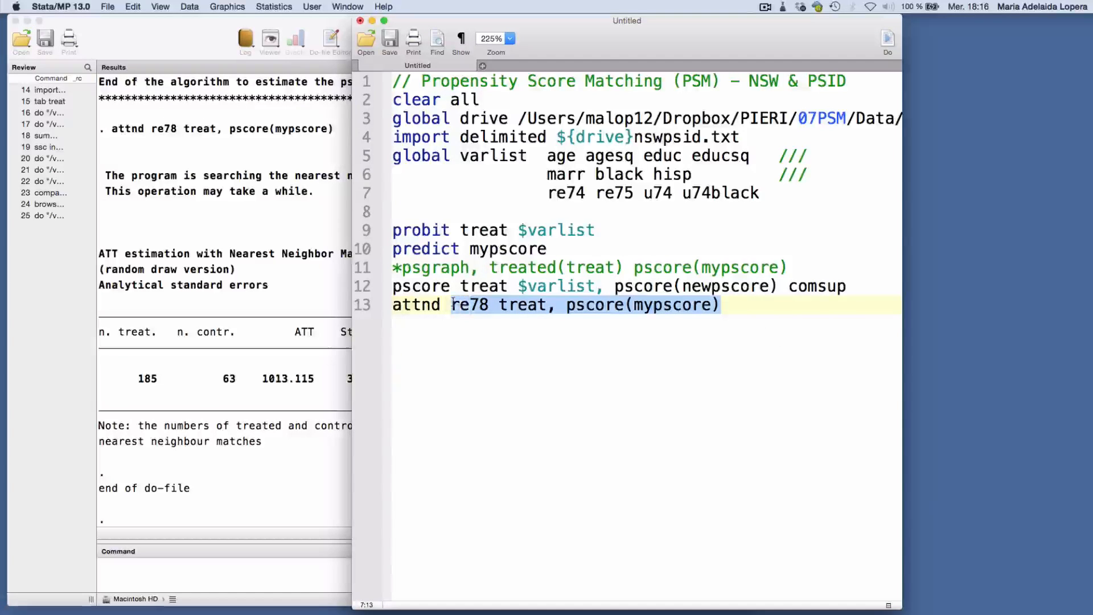
{"action": "key", "text": "Right"}
{"action": "key", "text": "Return"}
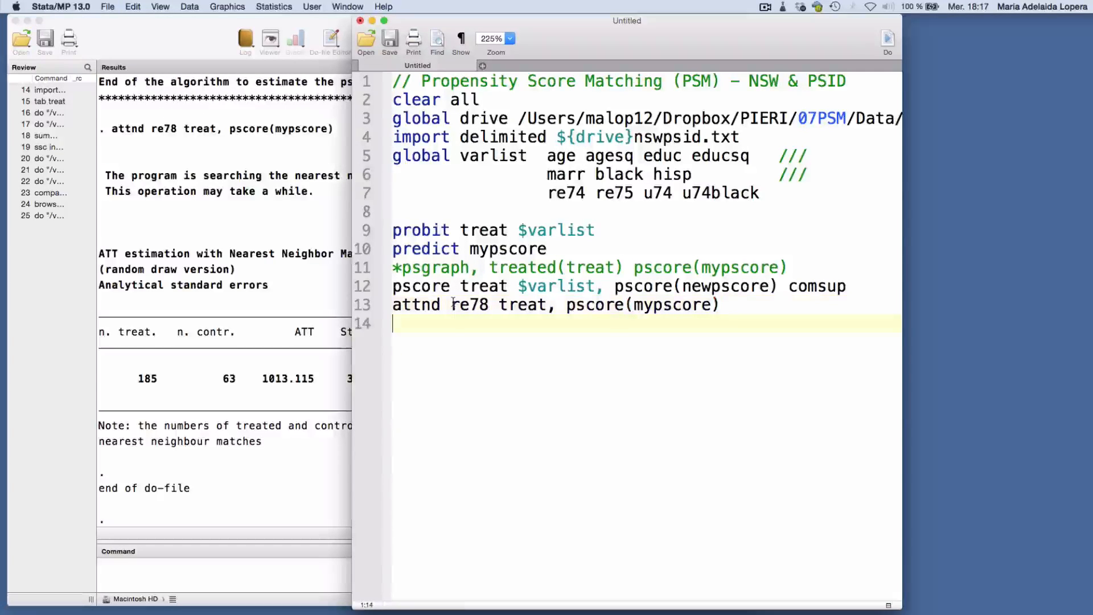
{"action": "type", "text": "attk"}
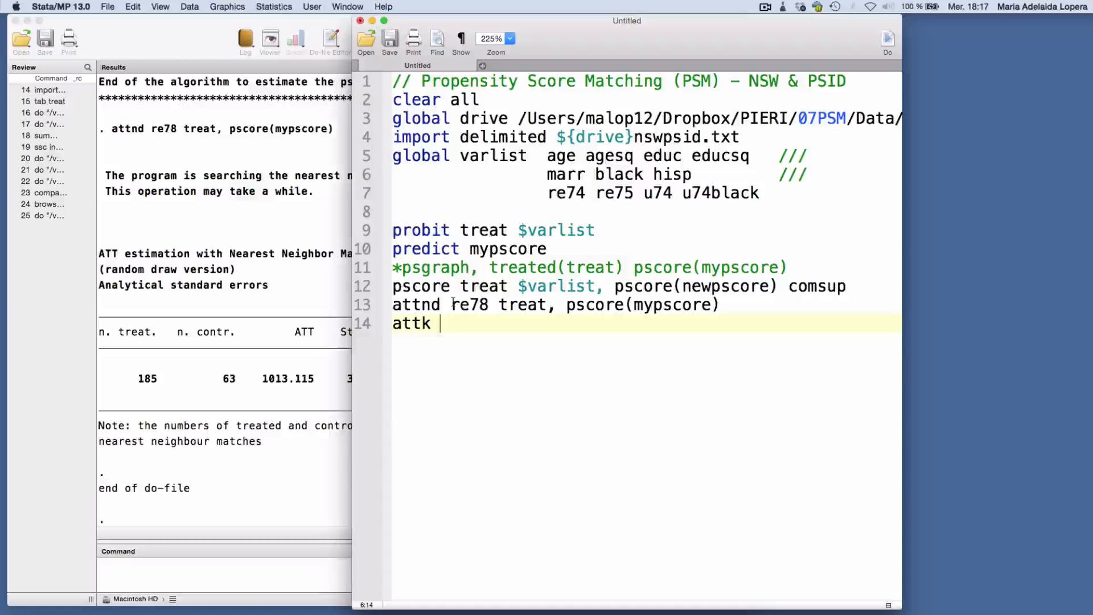
{"action": "key", "text": "super+v"}
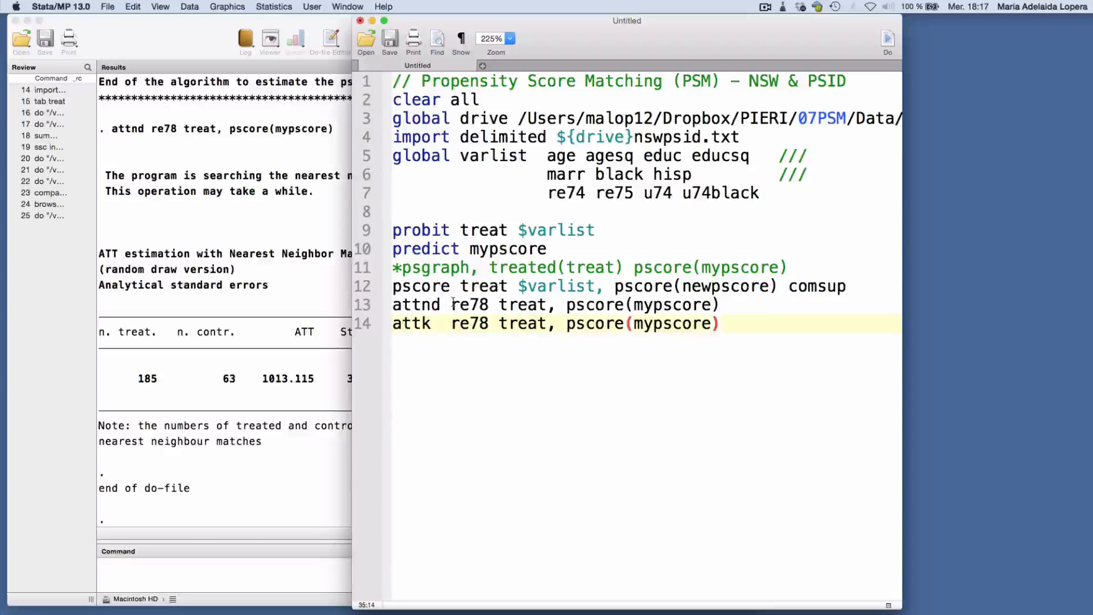
{"action": "key", "text": "super+shift+d"}
{"action": "left_click", "coordinate": [194, 406]}
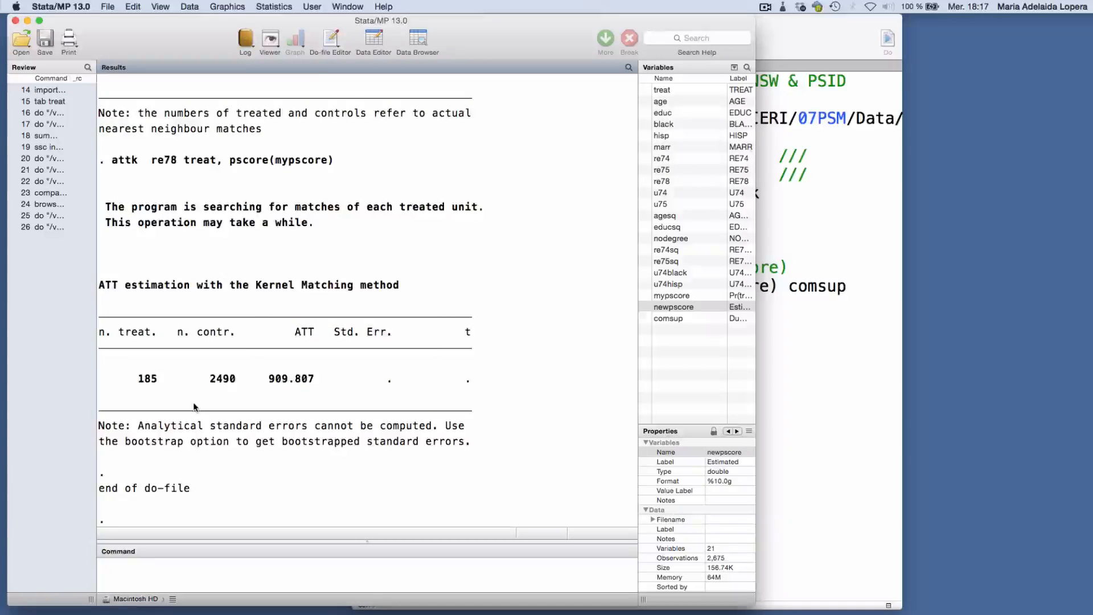
Append the options "boot reps(100)" to the attk line, rerun the do-file and bring the bootstrapped results forward
{"action": "left_click", "coordinate": [839, 367]}
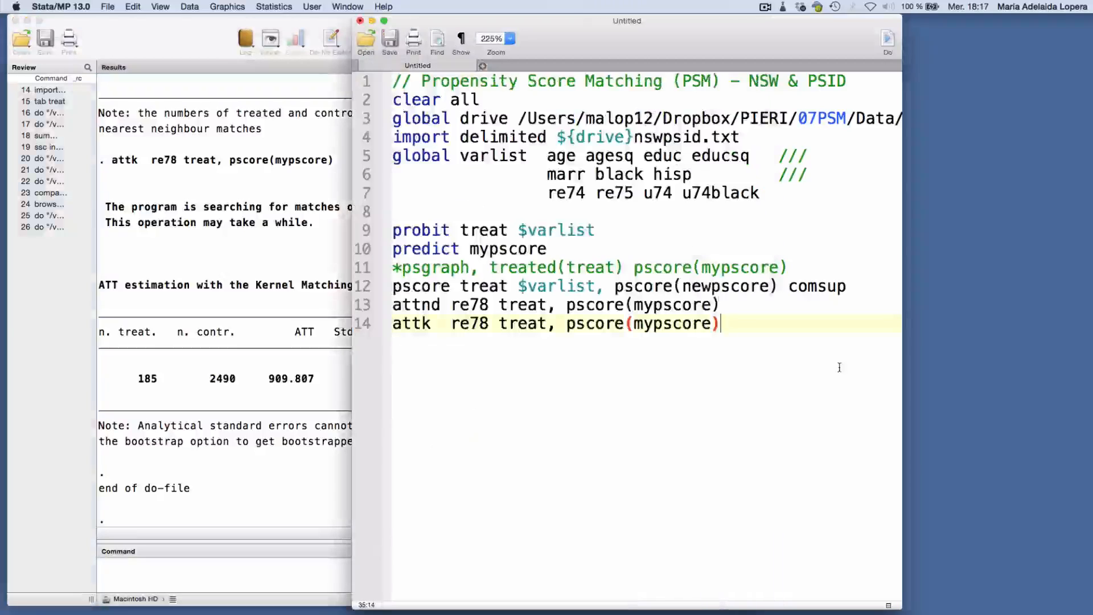
{"action": "type", "text": "boo"}
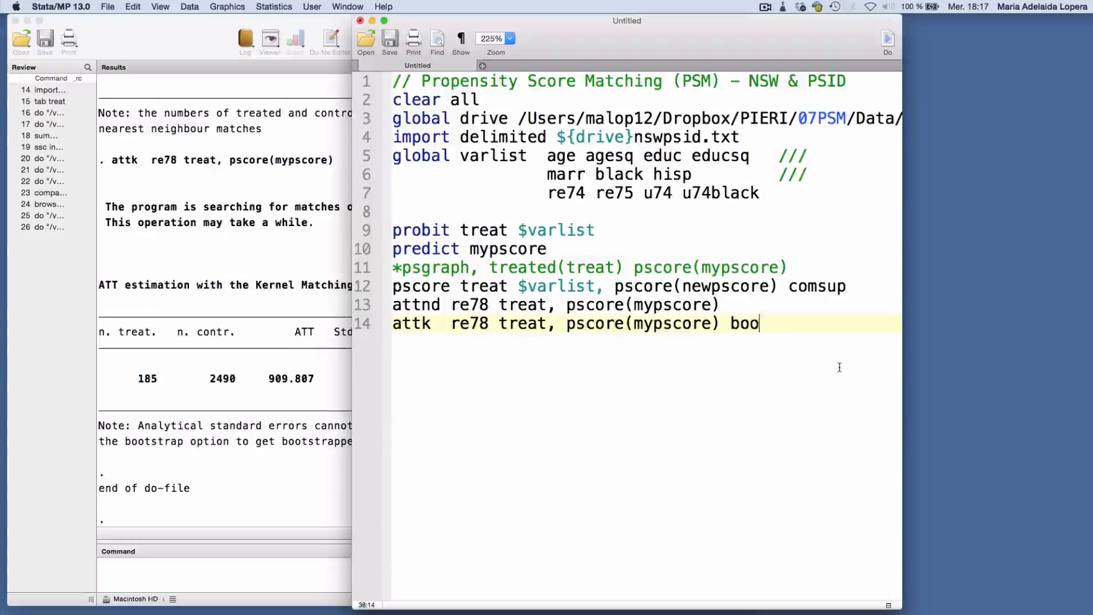
{"action": "type", "text": "t reps"}
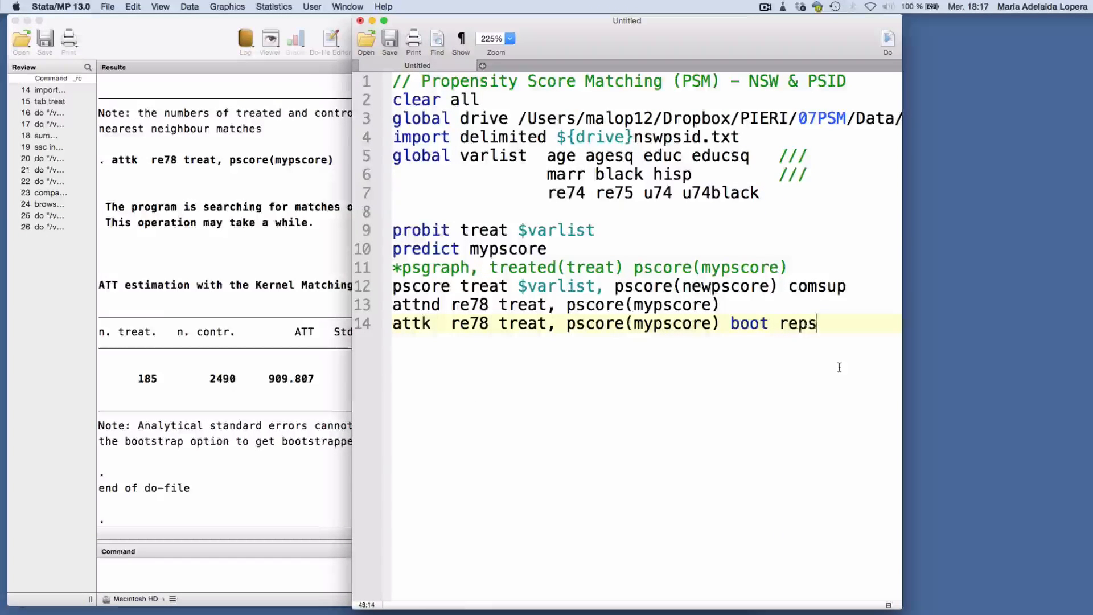
{"action": "type", "text": "(100)"}
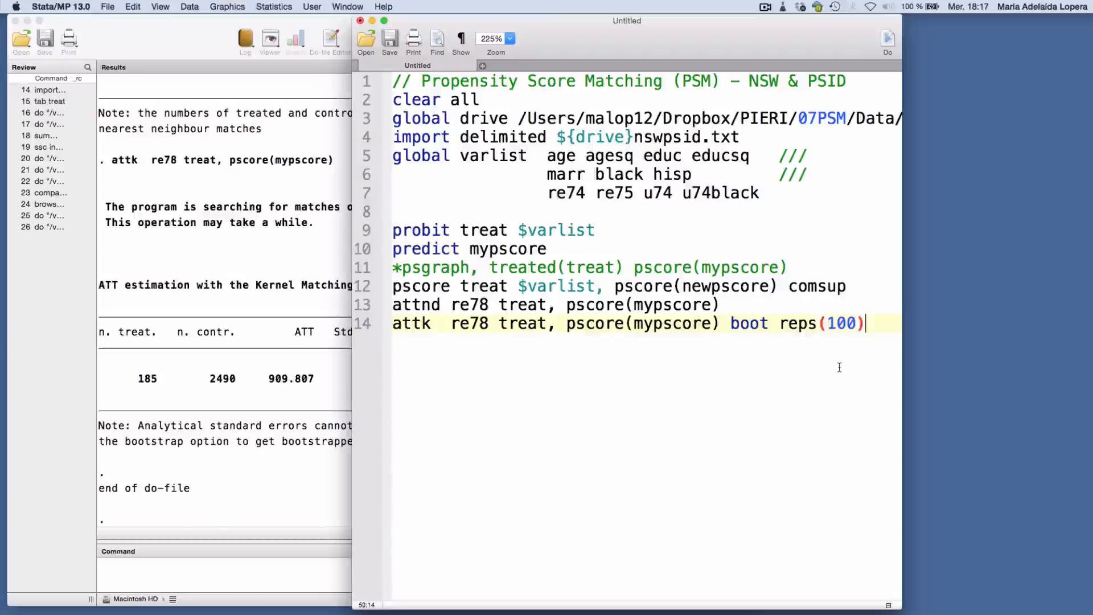
{"action": "key", "text": "super+shift+d"}
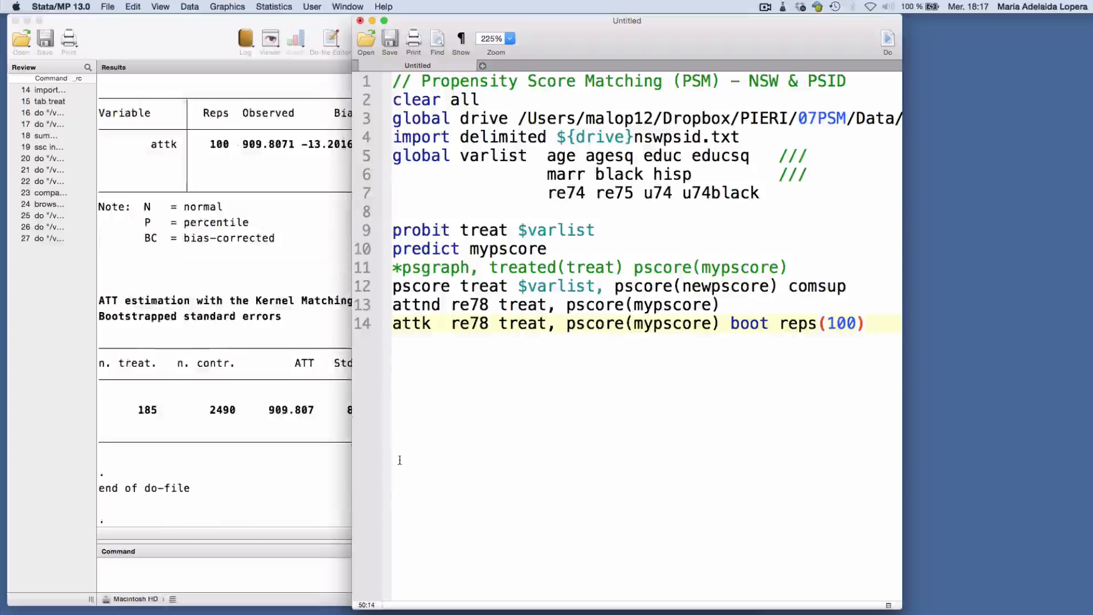
{"action": "left_click", "coordinate": [282, 472]}
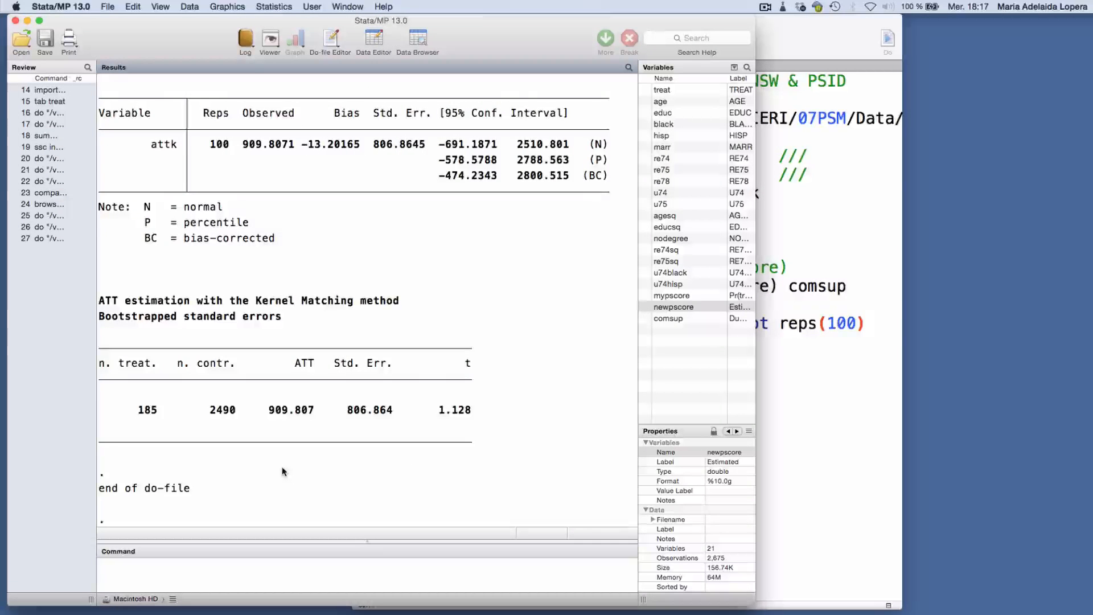